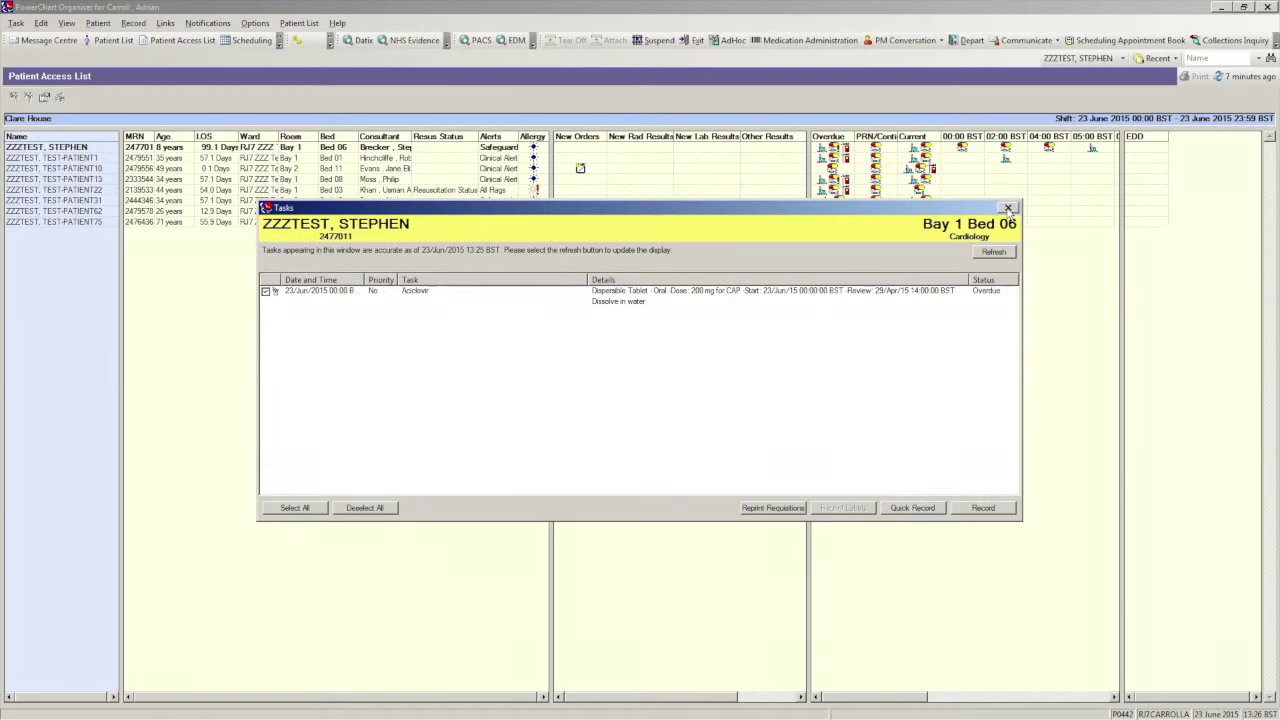
- Close the Tasks window that lists the overdue Aciclovir 200 mg task
left_click(1193, 133)
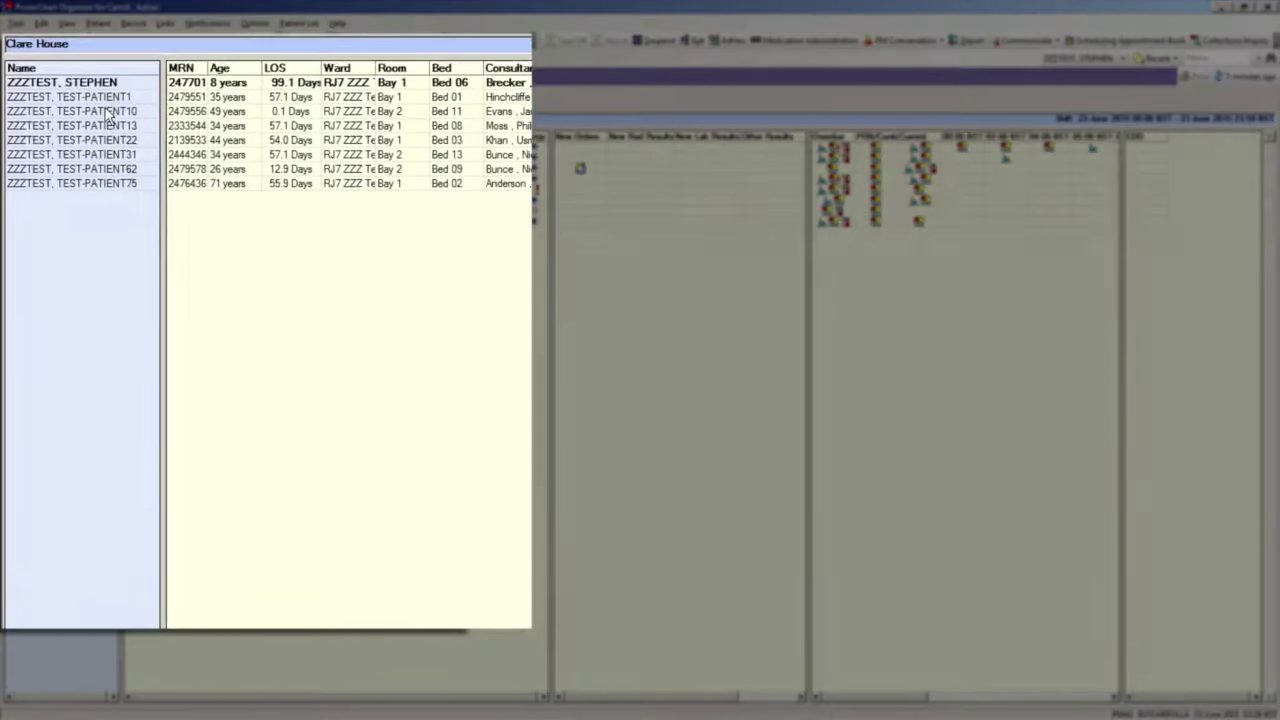
- Open the Bay 2 Bed 11 patient's Meds Administration chart via Open Record
right_click(80, 169)
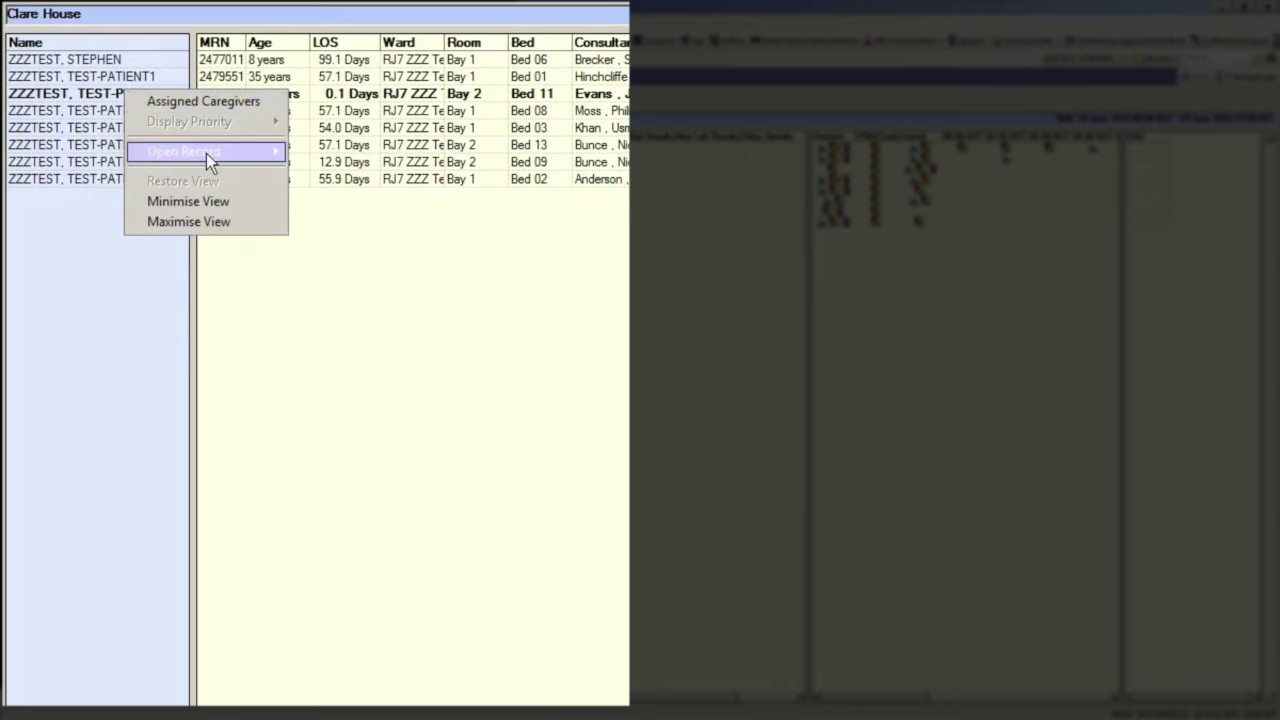
mouse_move(206, 153)
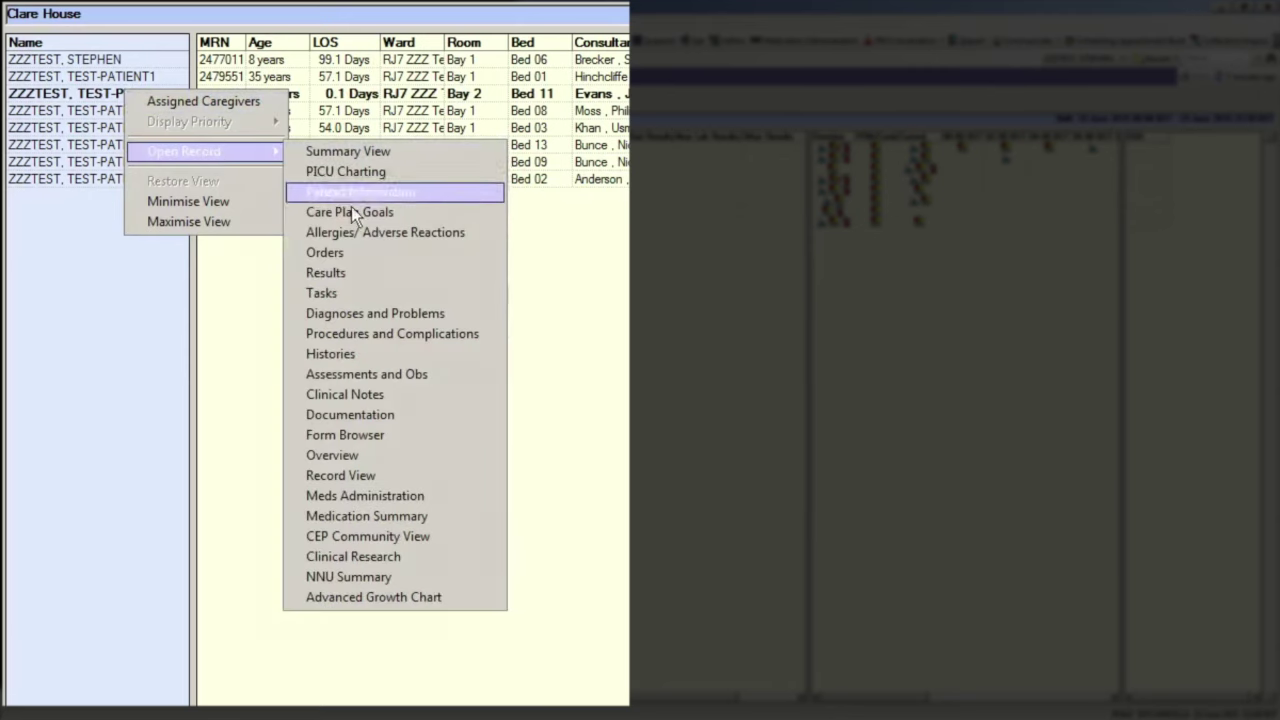
left_click(443, 497)
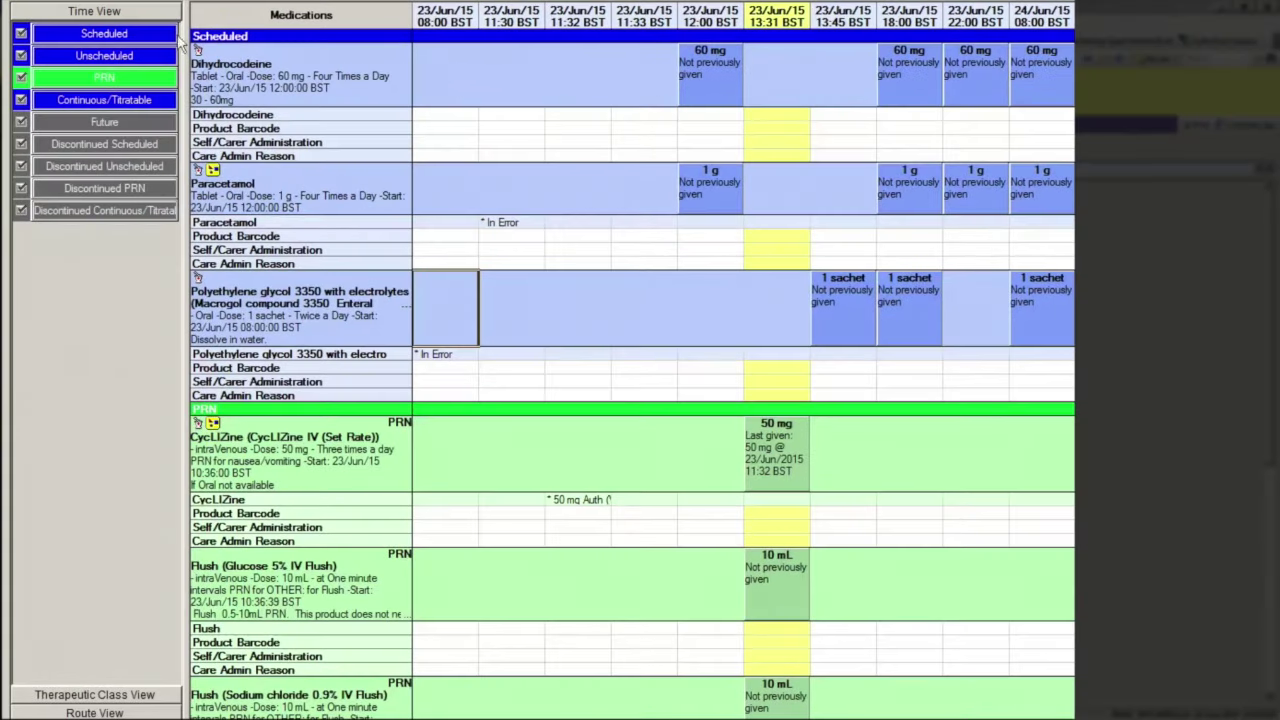
- Jump through the Scheduled, PRN and Continuous/Titratable medication sections
left_click(157, 33)
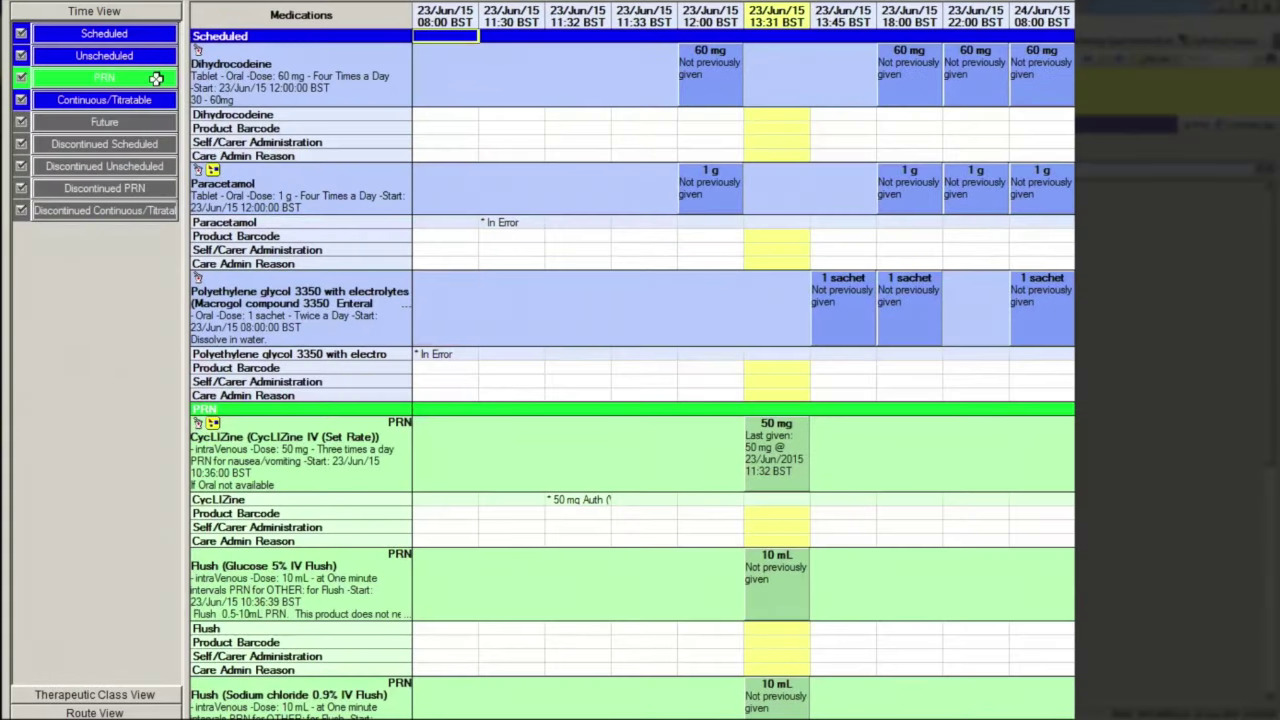
left_click(157, 75)
left_click(161, 101)
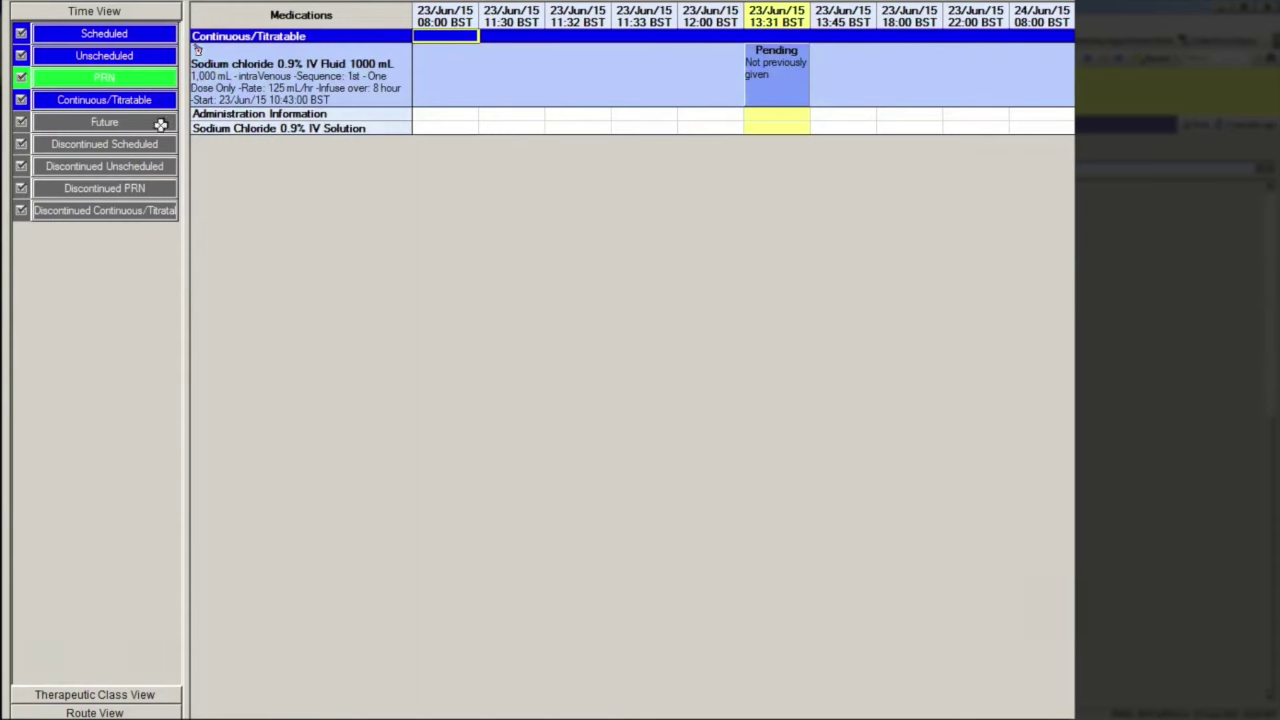
- Group medications by therapeutic class, view CNS agents, then regroup by route
left_click(148, 695)
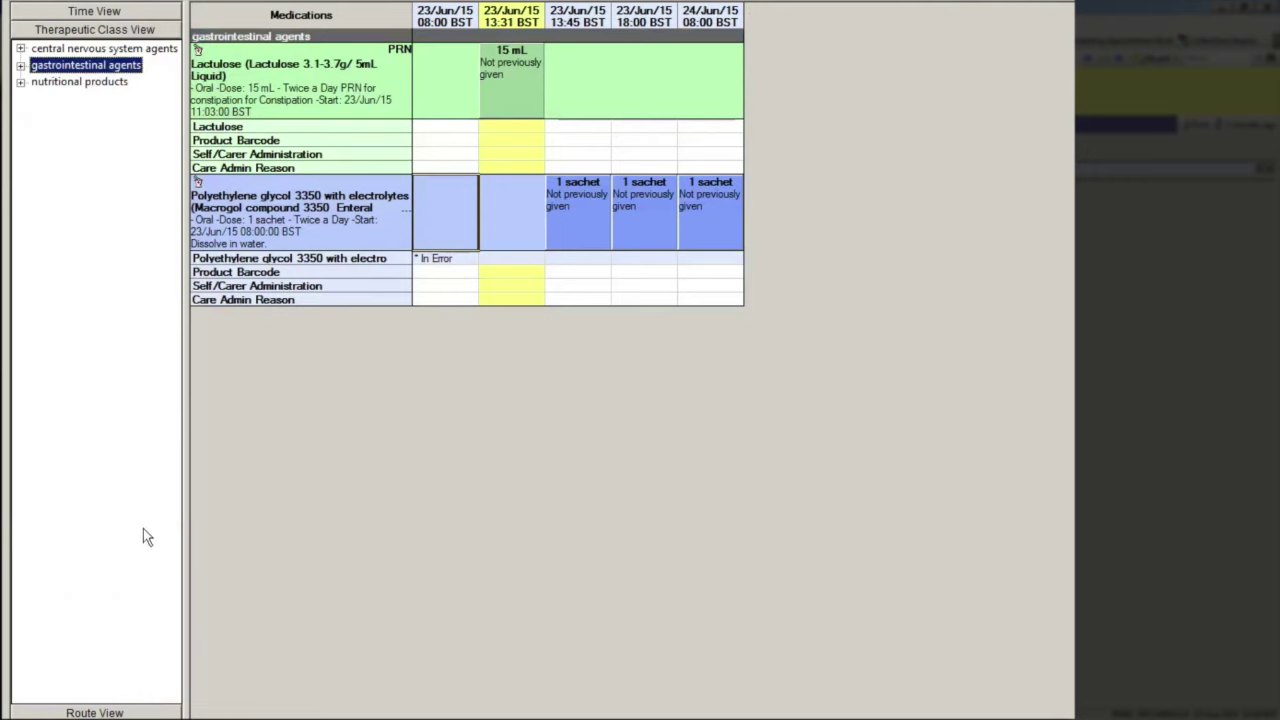
left_click(114, 50)
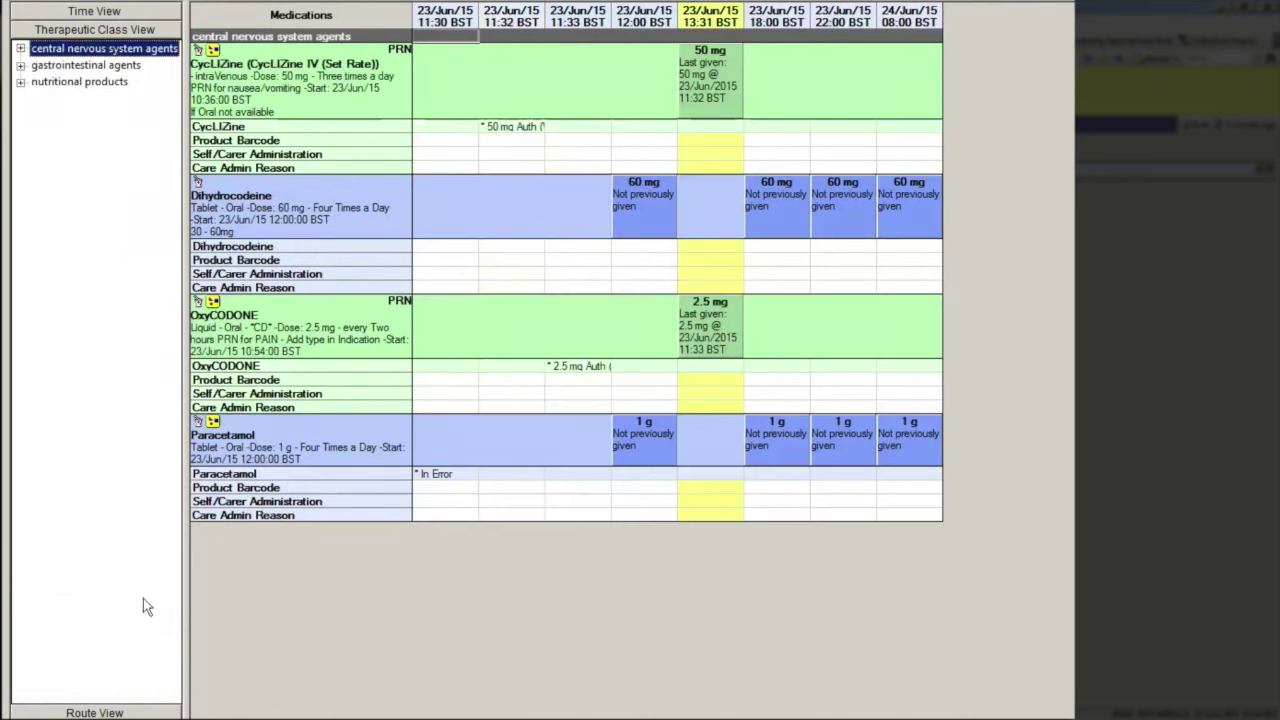
left_click(146, 711)
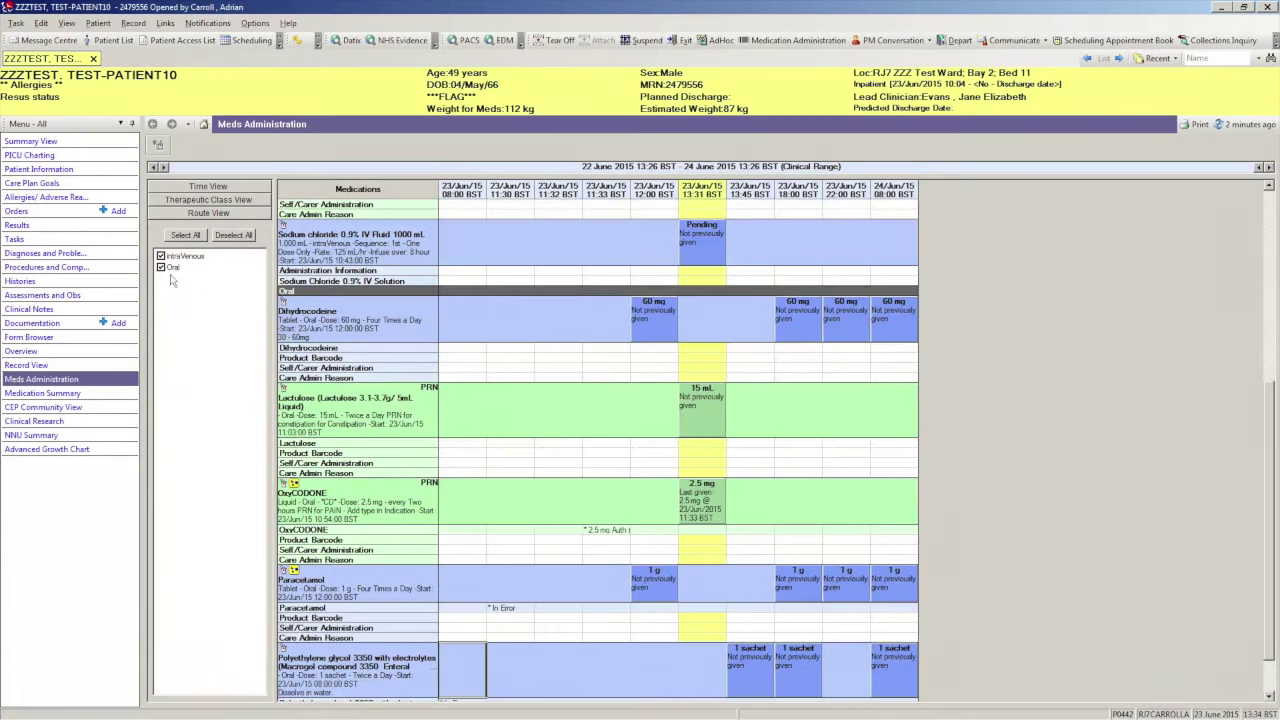
- Untick intraVenous to leave only oral medicines, then switch back to Time View
left_click(161, 256)
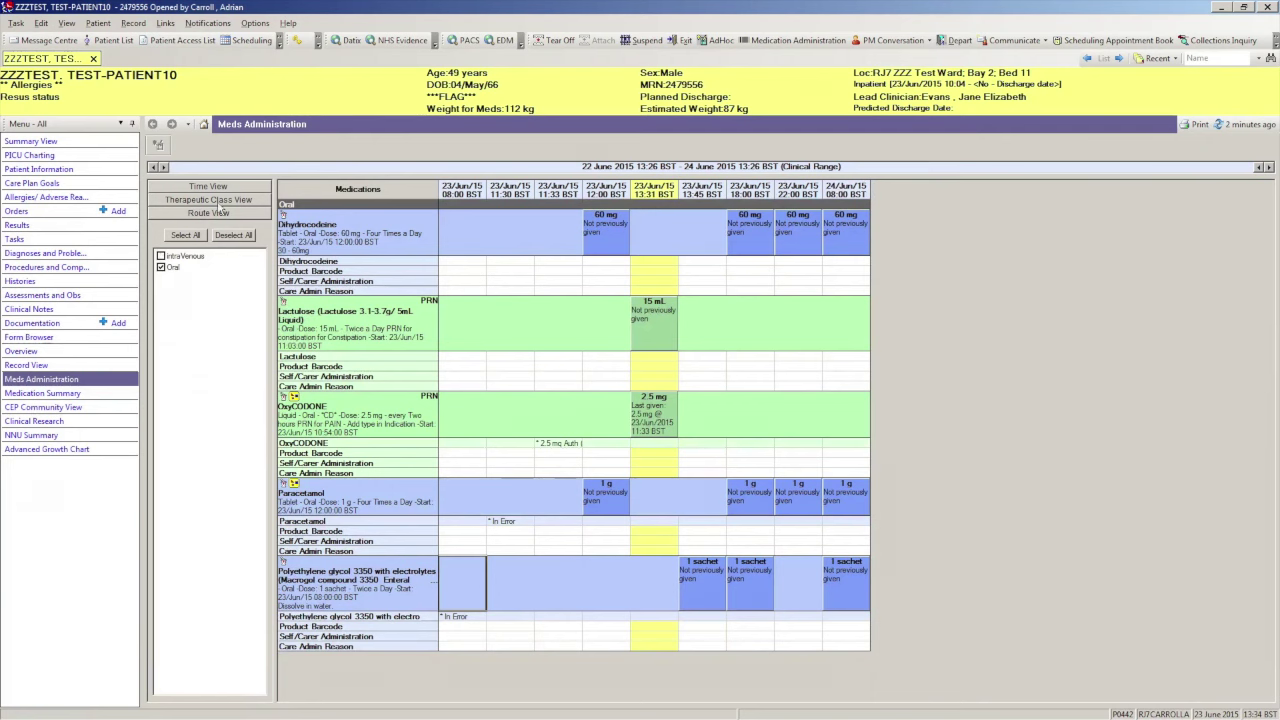
left_click(236, 189)
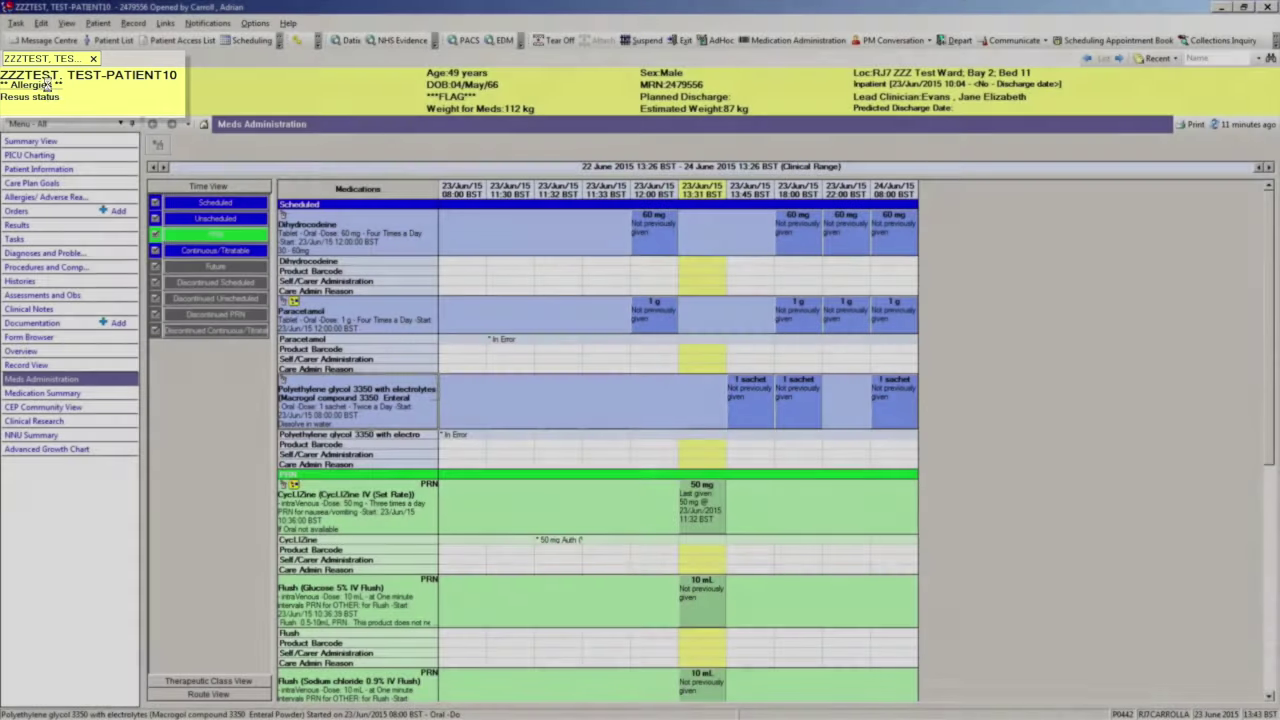
left_click(46, 86)
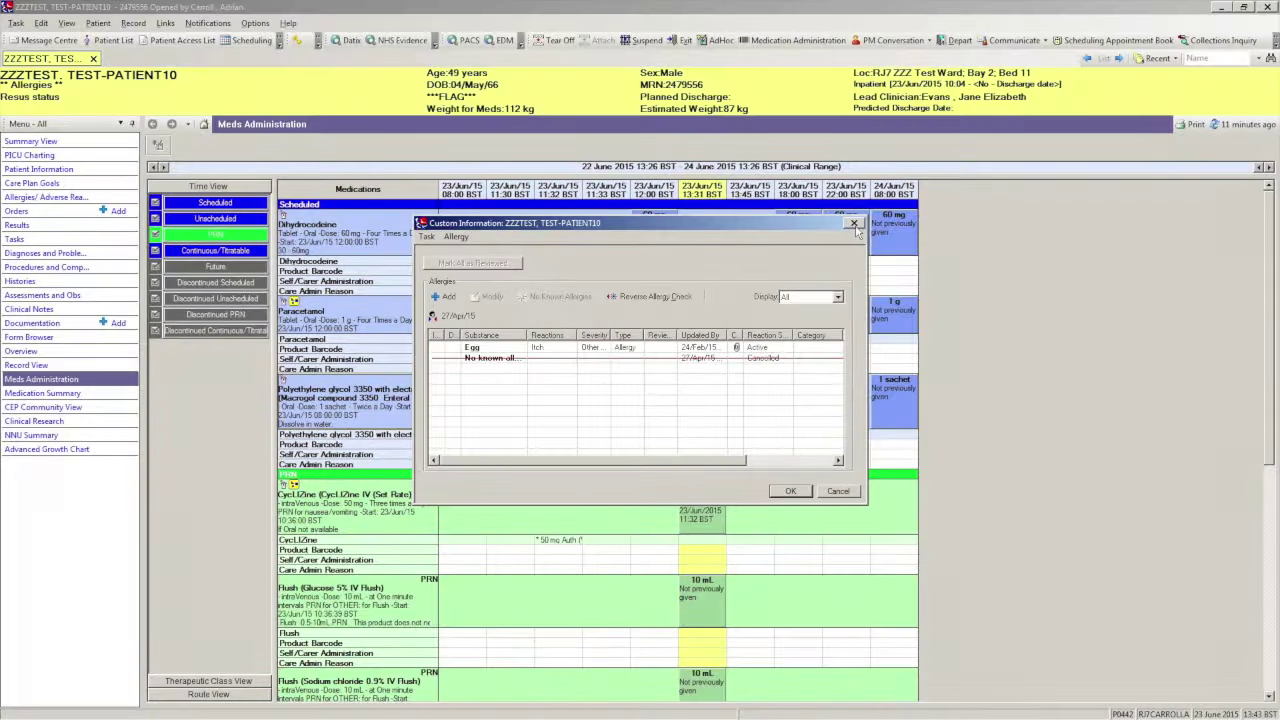
left_click(809, 494)
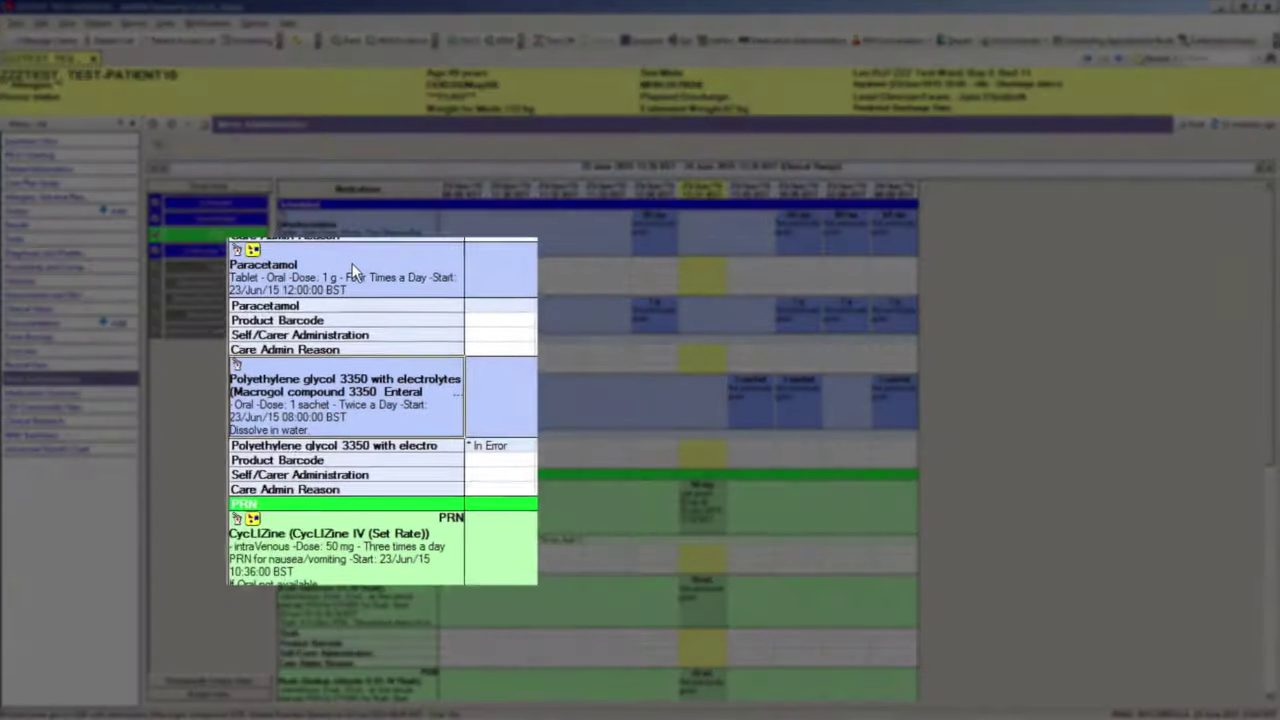
right_click(360, 311)
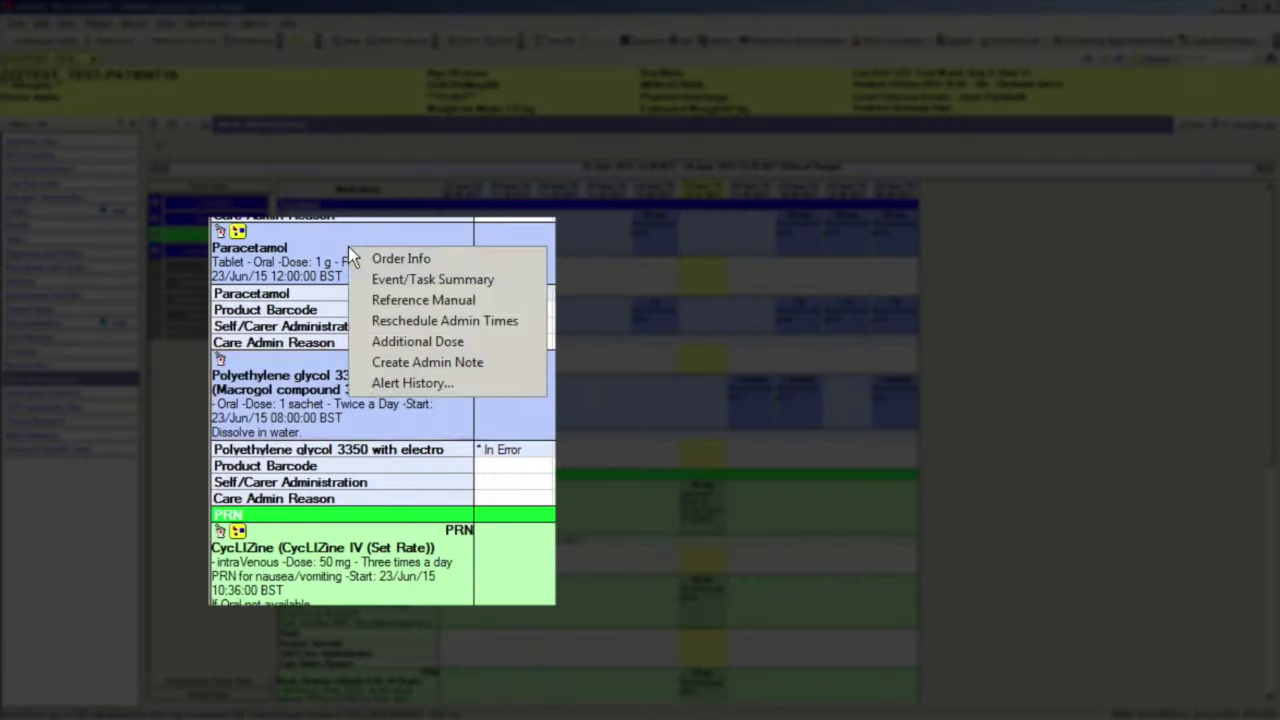
left_click(452, 383)
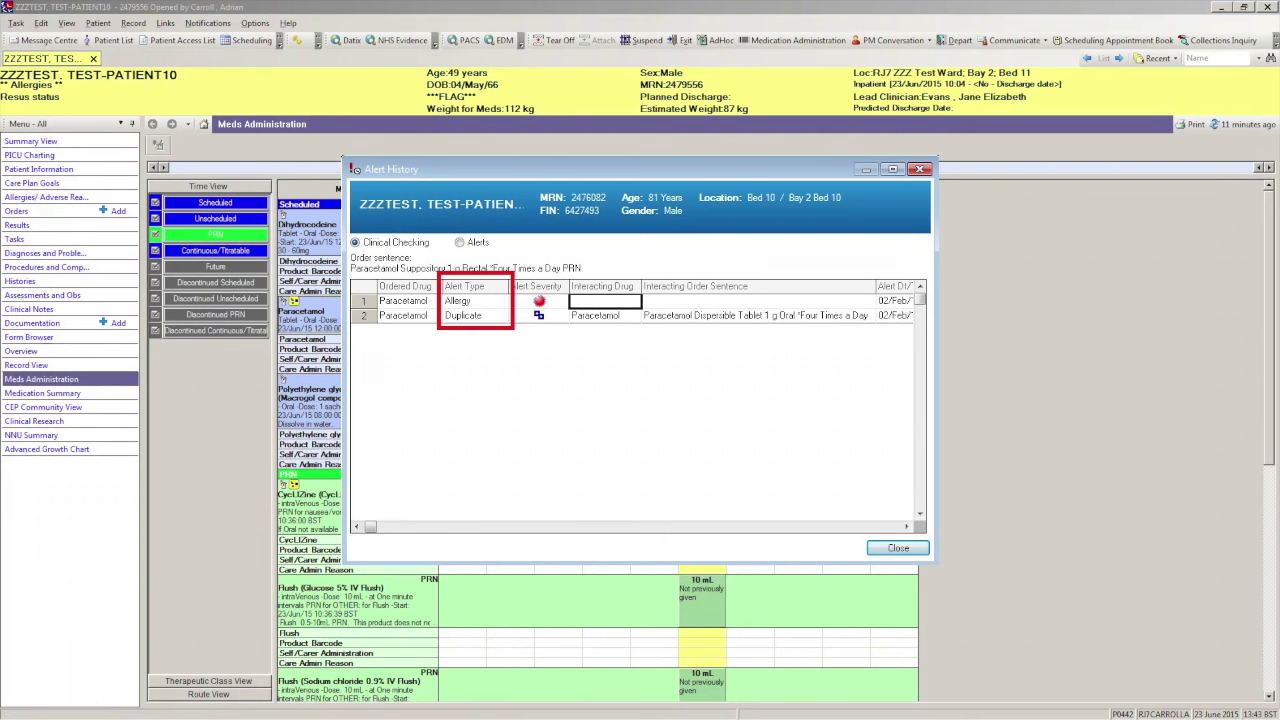
left_click(897, 548)
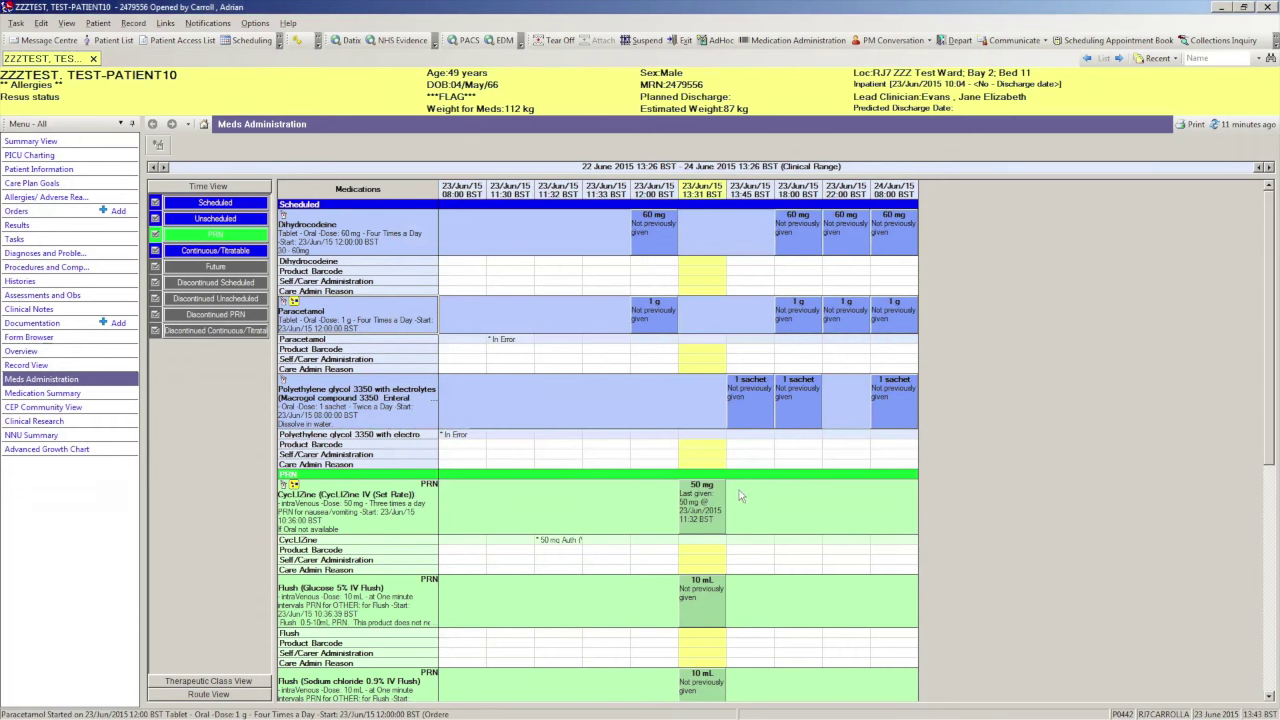
right_click(372, 383)
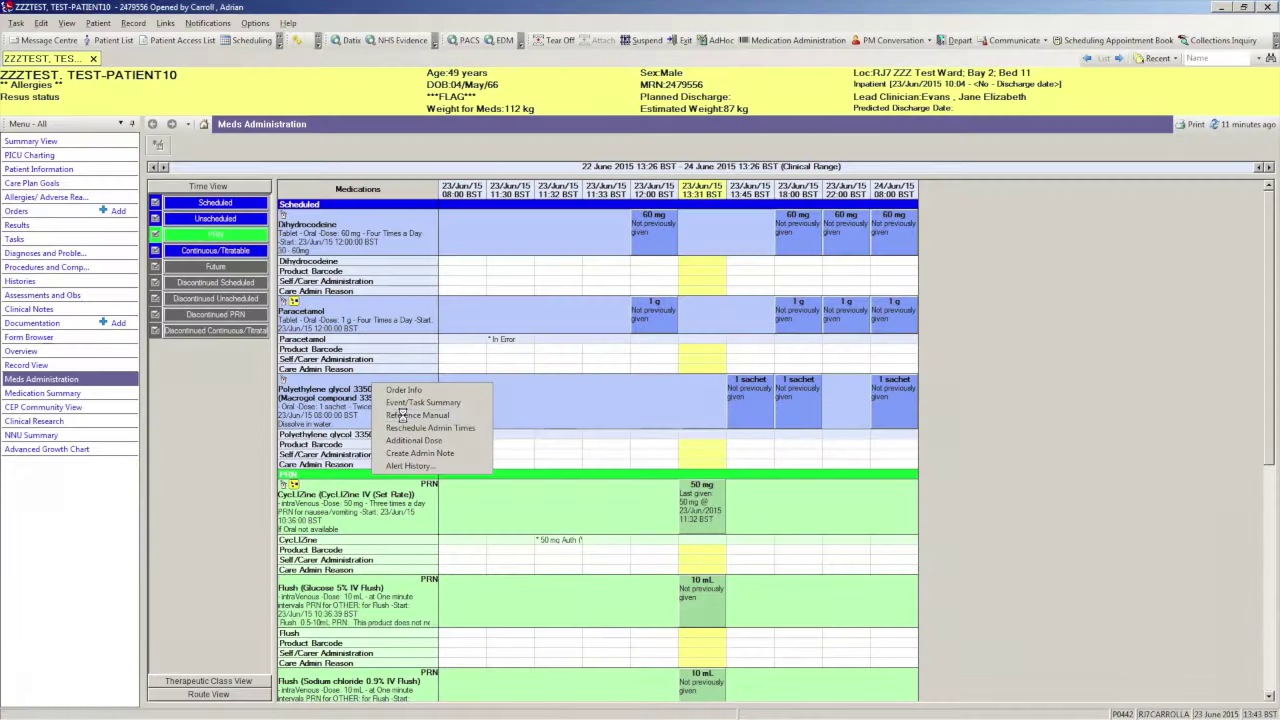
left_click(402, 415)
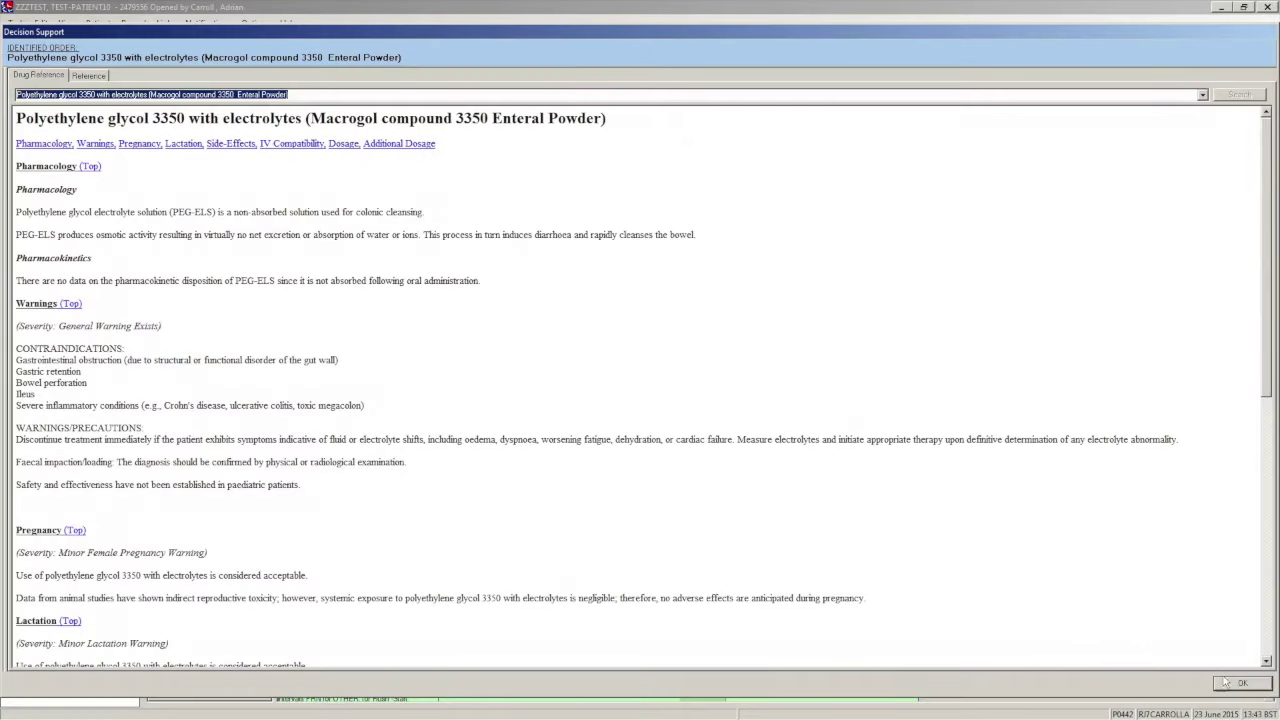
left_click(1234, 684)
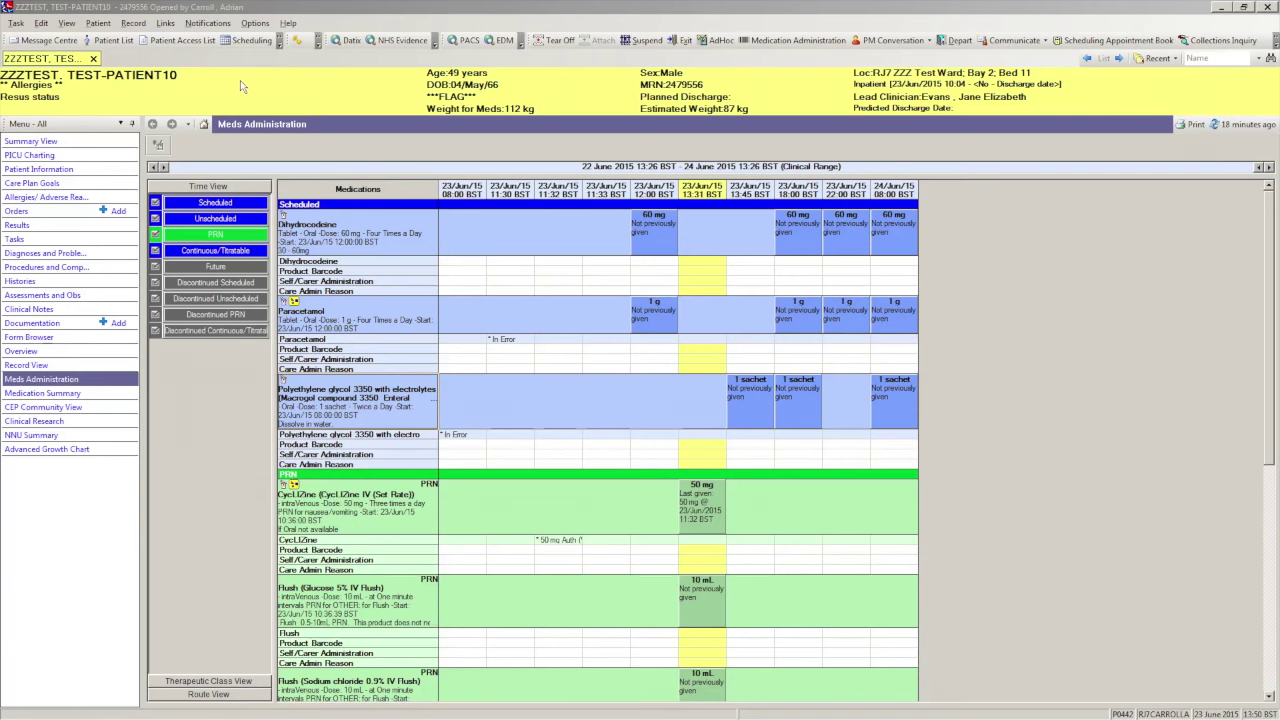
- Sign the 12:00 Paracetamol 1 g dose as given and refresh the MAR
left_click(769, 42)
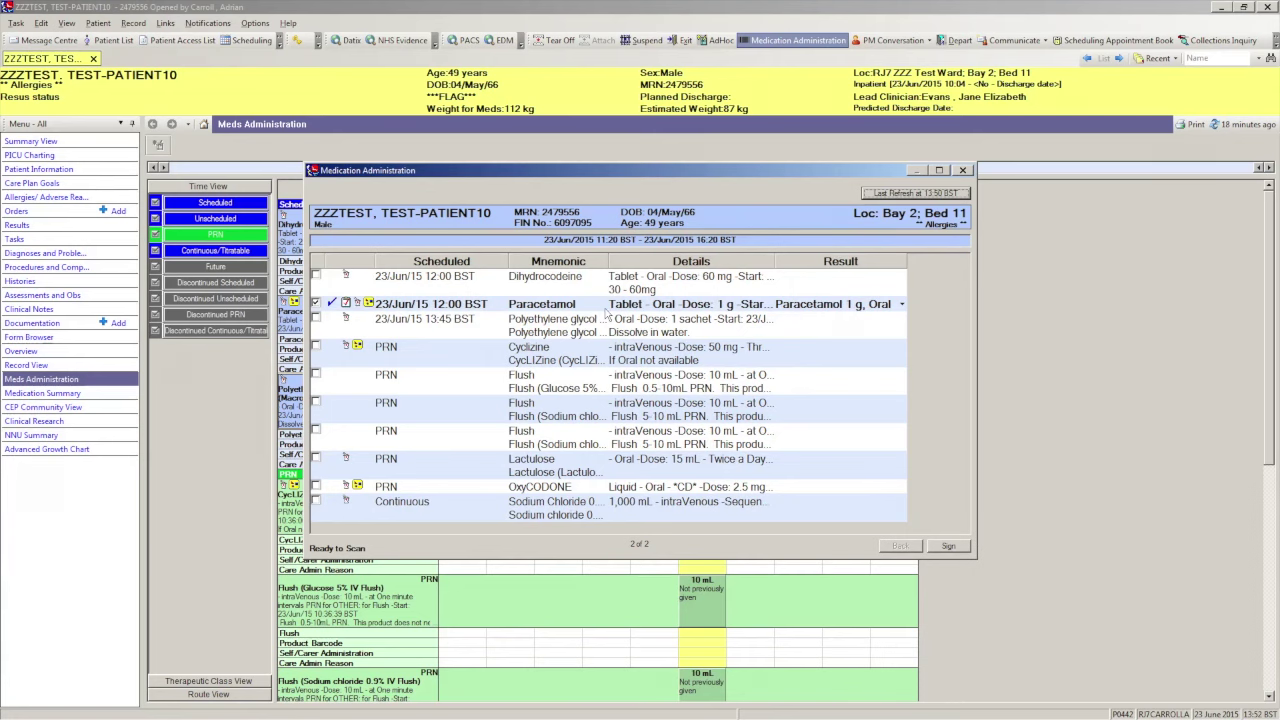
mouse_move(608, 312)
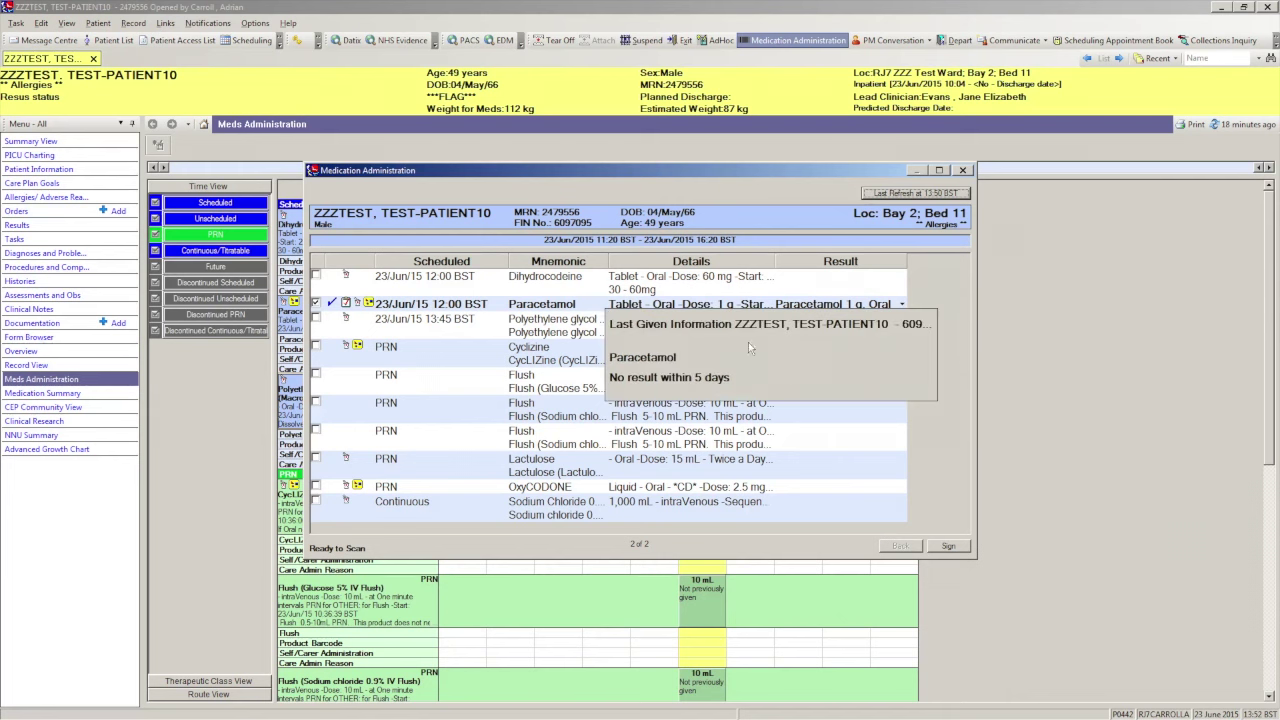
left_click(948, 546)
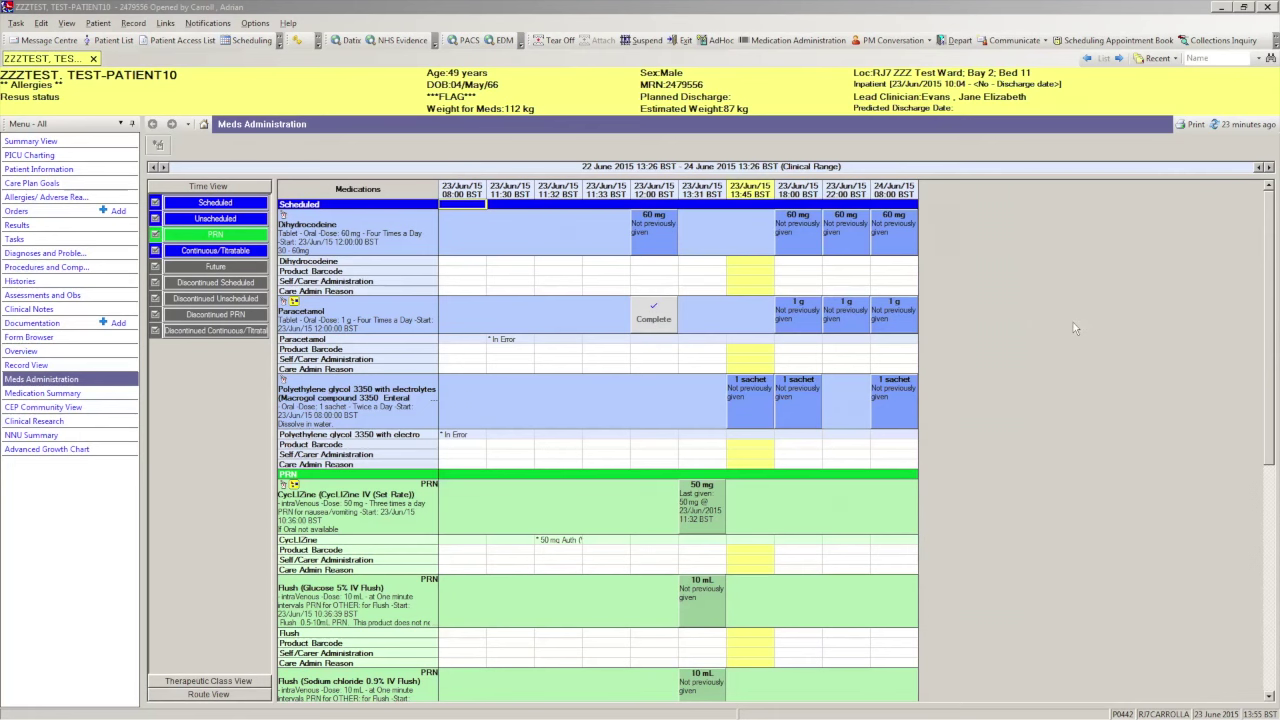
left_click(1238, 125)
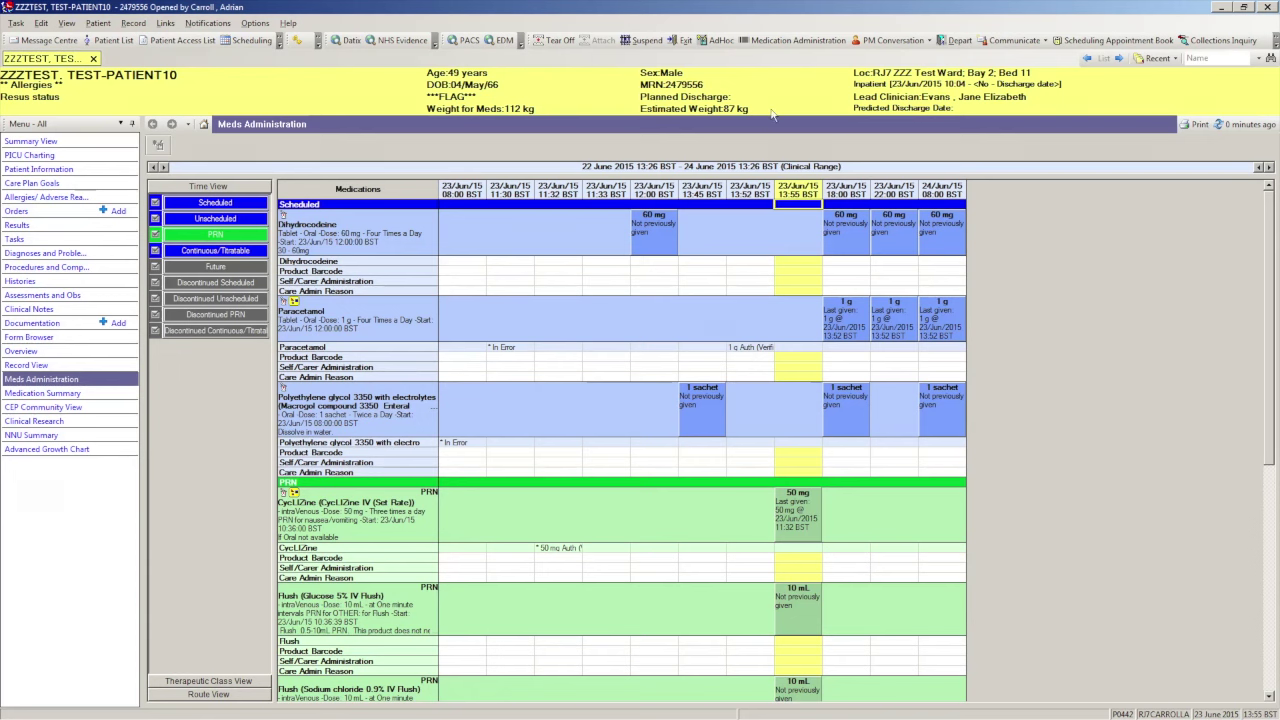
- Open the Cyclizine PRN dose form, setting site to Left Arm and volume to 10
left_click(798, 40)
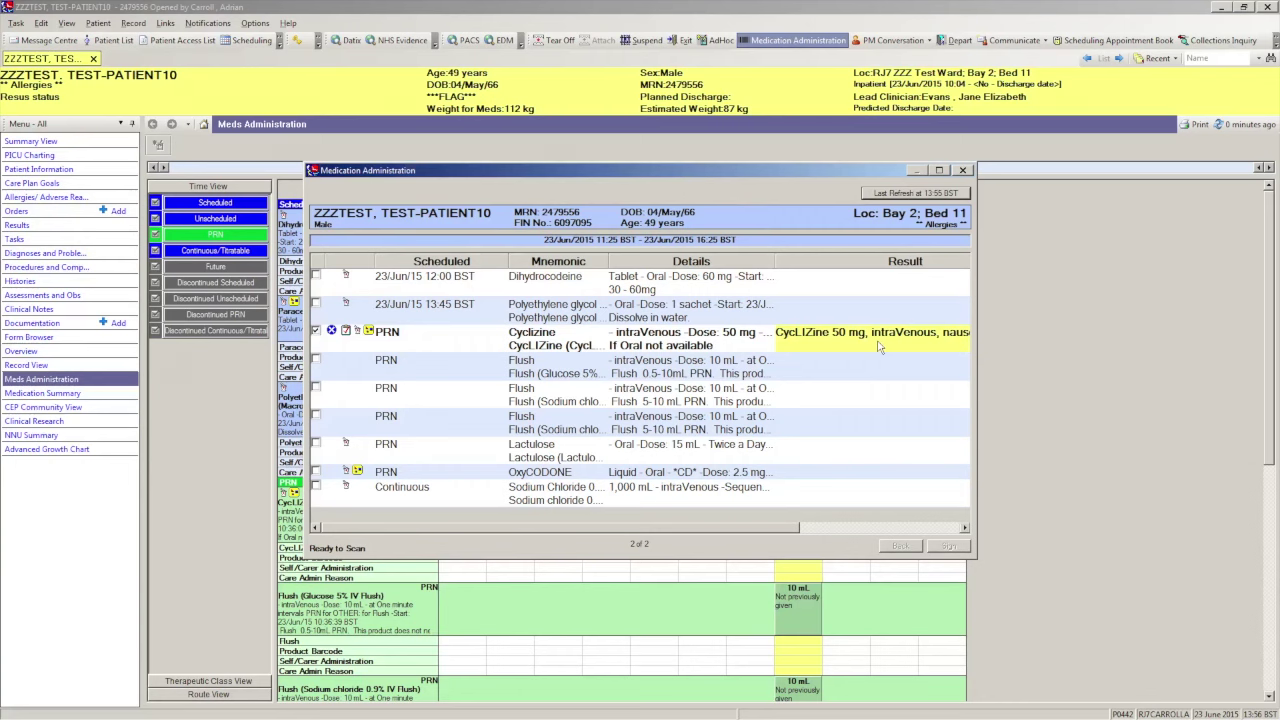
double_click(879, 346)
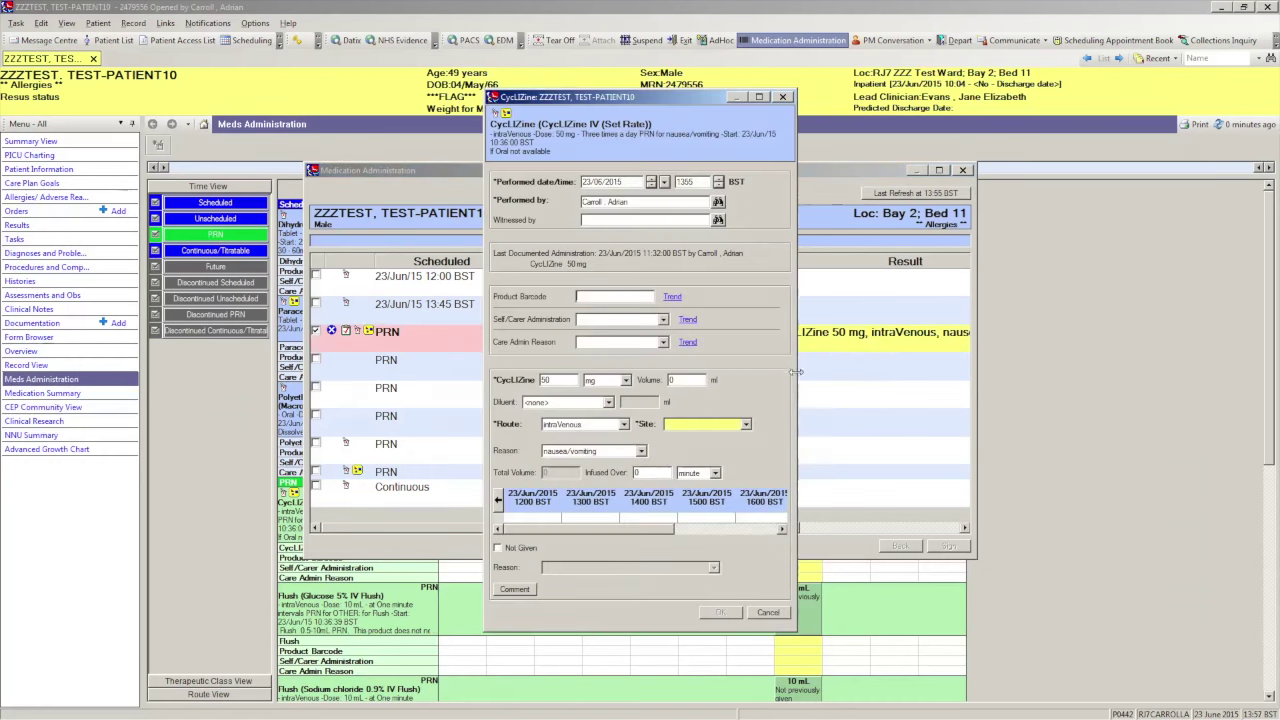
left_click(745, 424)
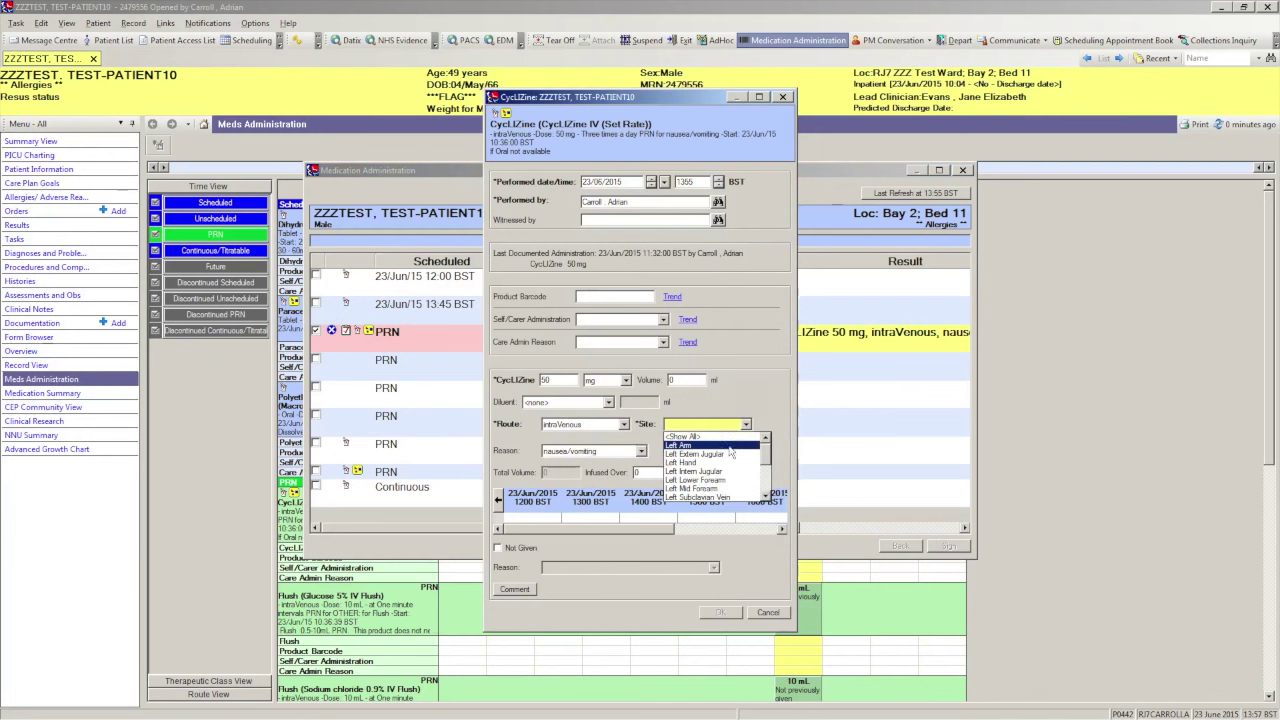
left_click(729, 447)
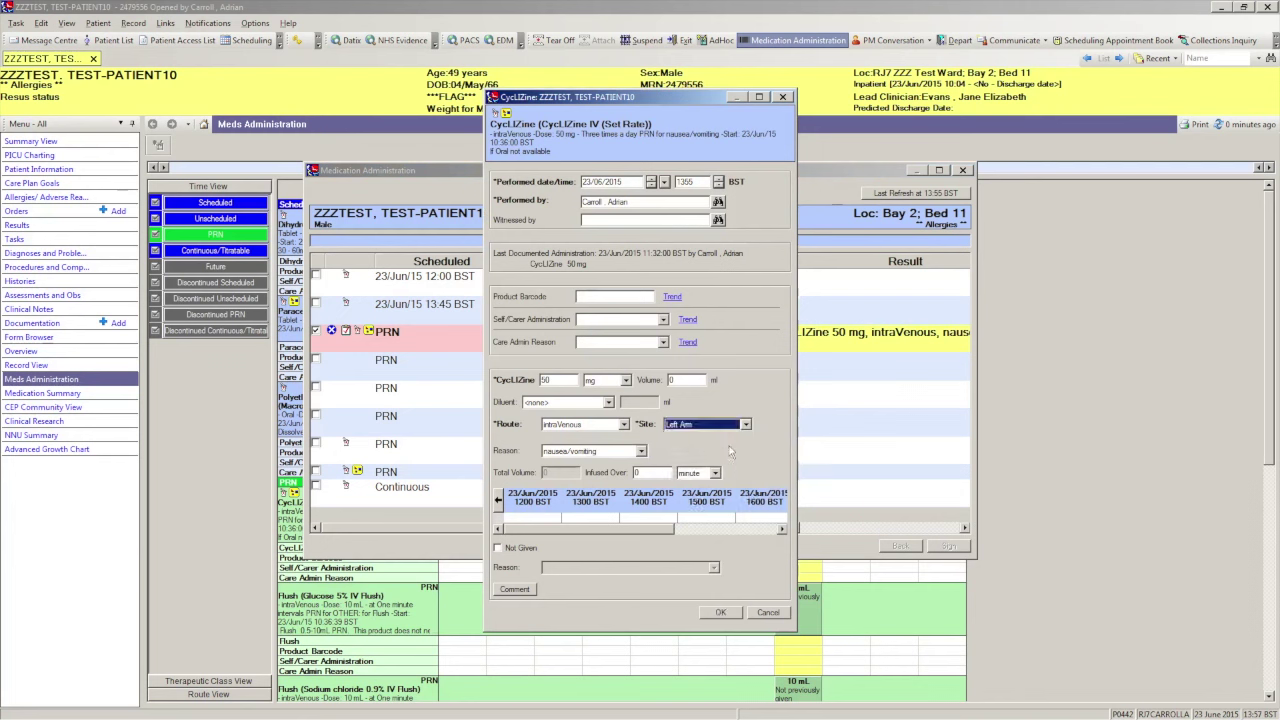
left_click(668, 382)
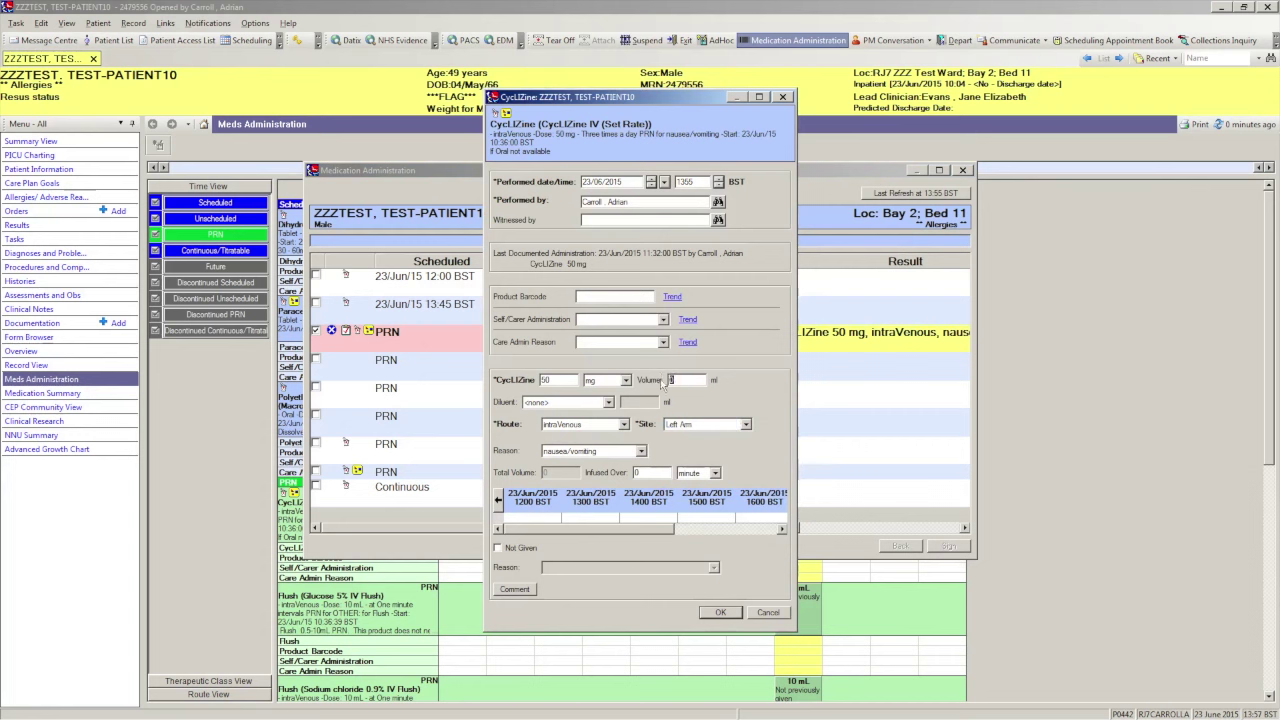
type("10")
- Replace the dose comment with 'BN:1234' and 'EXP 03/17' on two lines
left_click(516, 590)
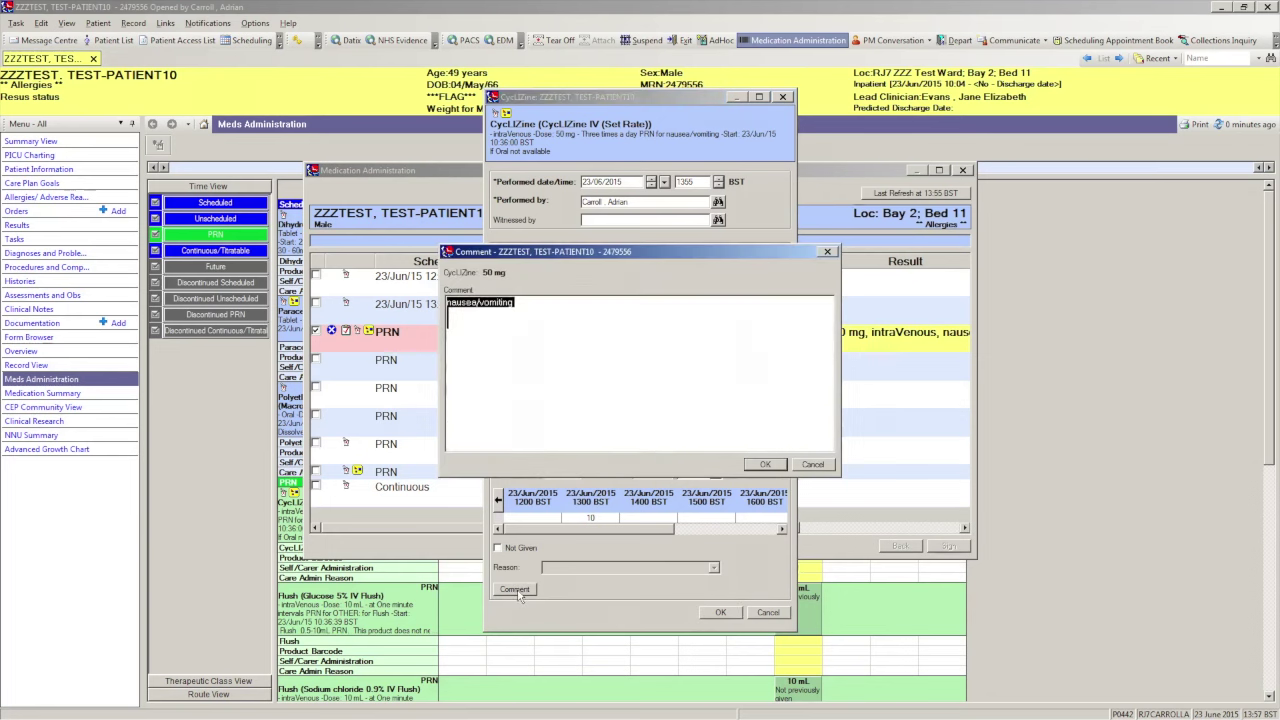
key("BackSpace")
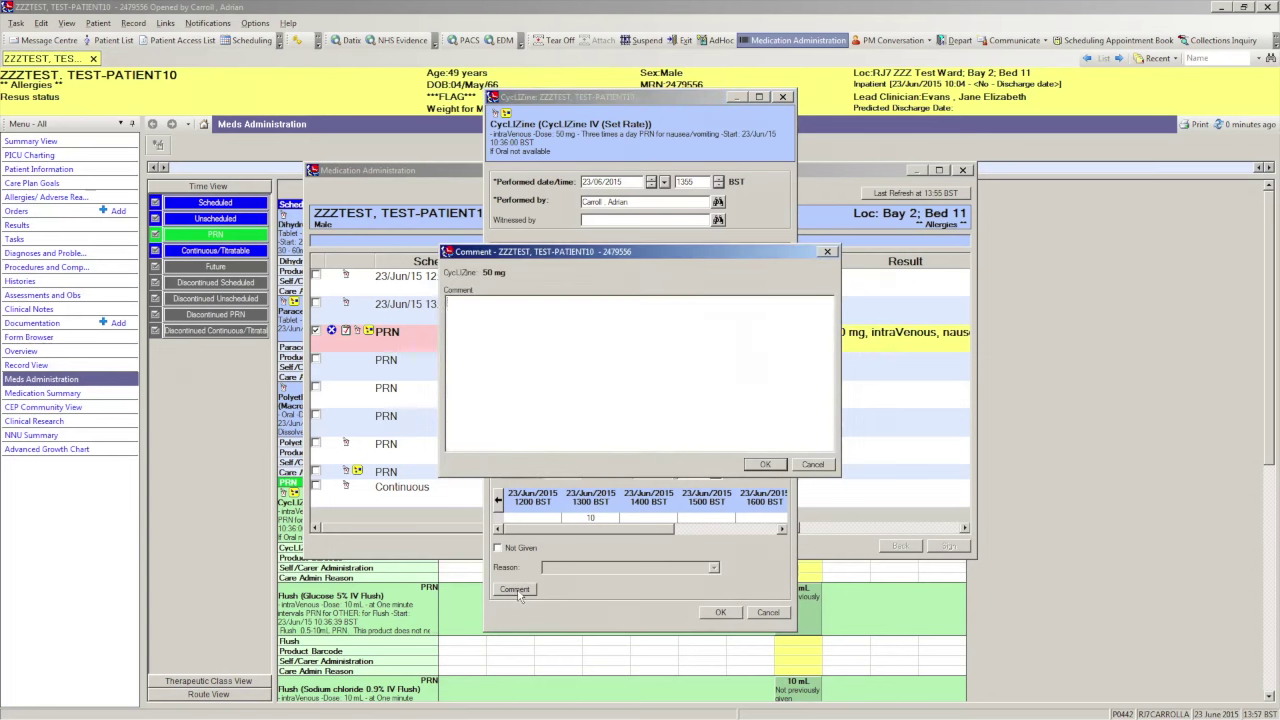
type("BN:1234")
key("Return")
type("EXP 03/17")
left_click(764, 465)
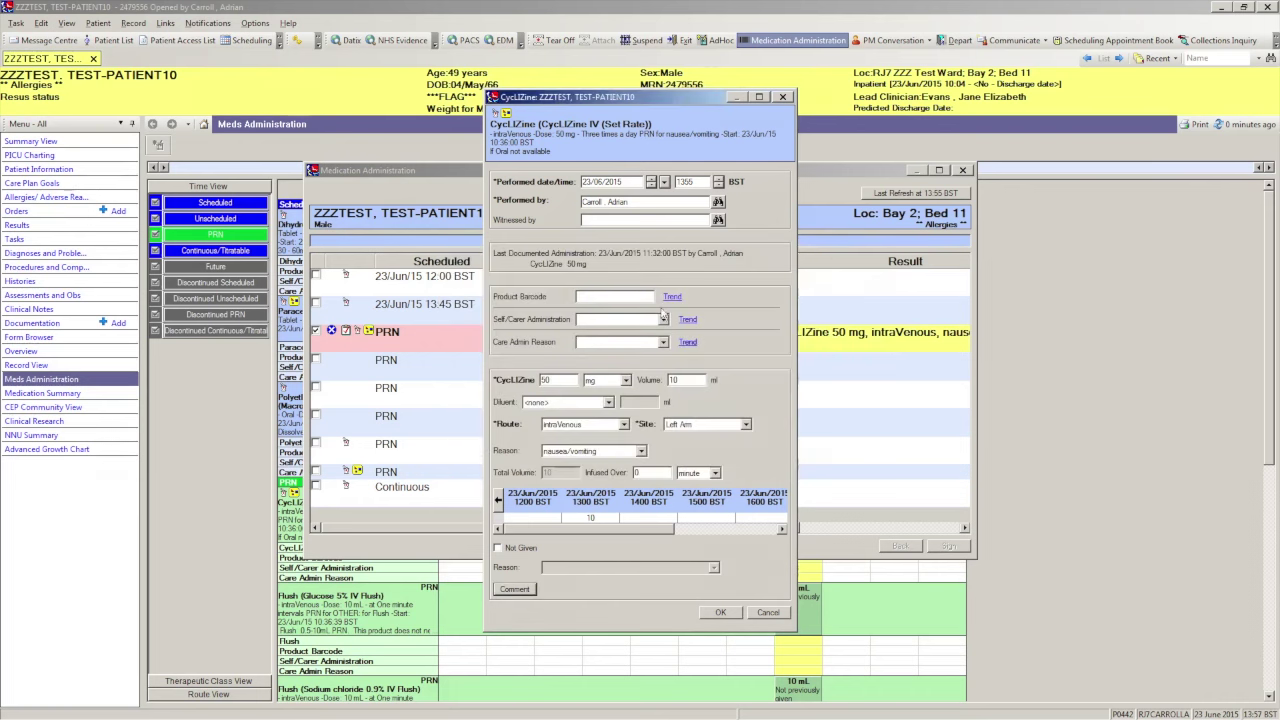
- Enter the witness's name in Witnessed by to search matching staff
left_click(591, 219)
key("Tab")
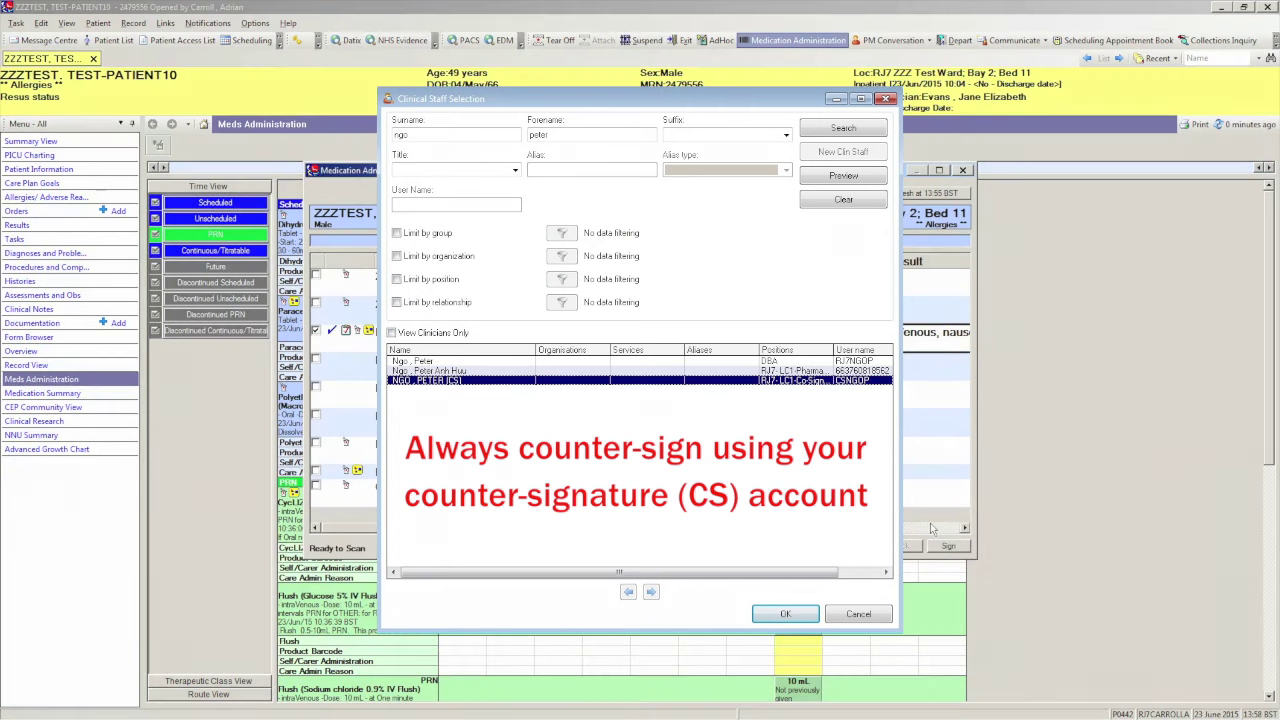
- Confirm the colleague's (CS) counter-signature account as witness and sign the CycLIZine dose
key("Return")
left_click(945, 546)
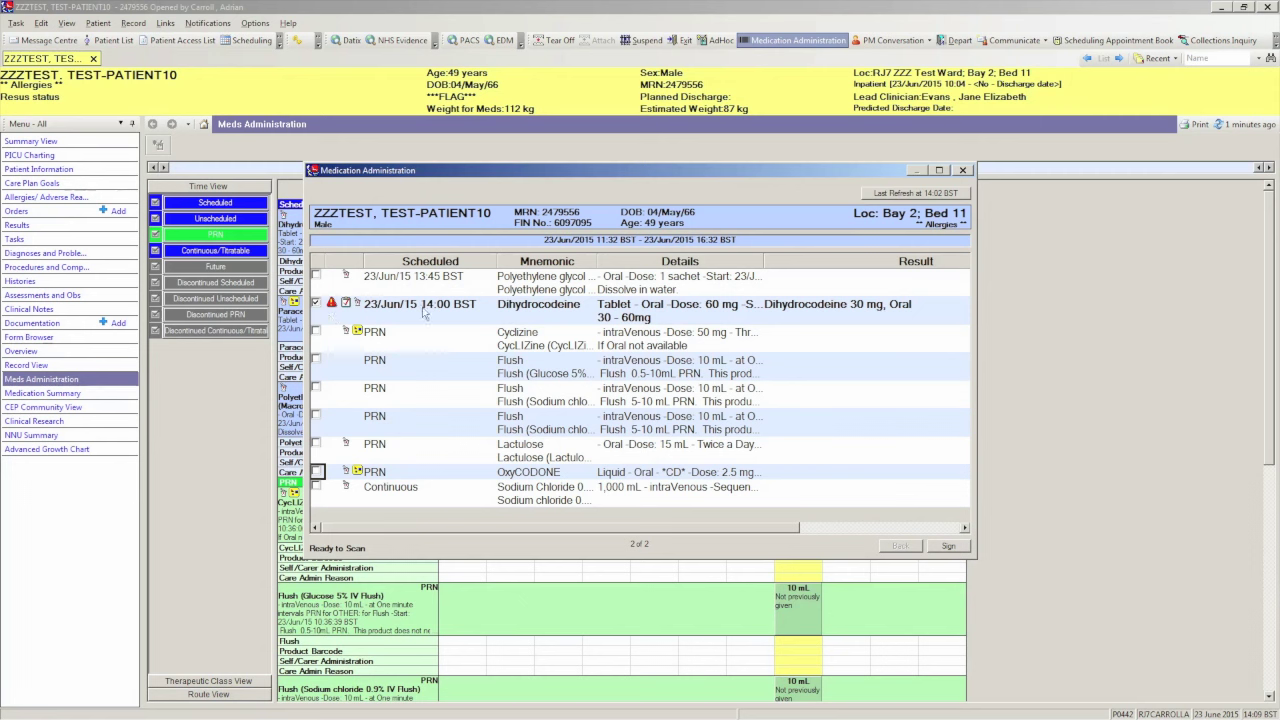
- Chart the Dihydrocodeine dose as 30 mg Oral and accept it
left_click(847, 315)
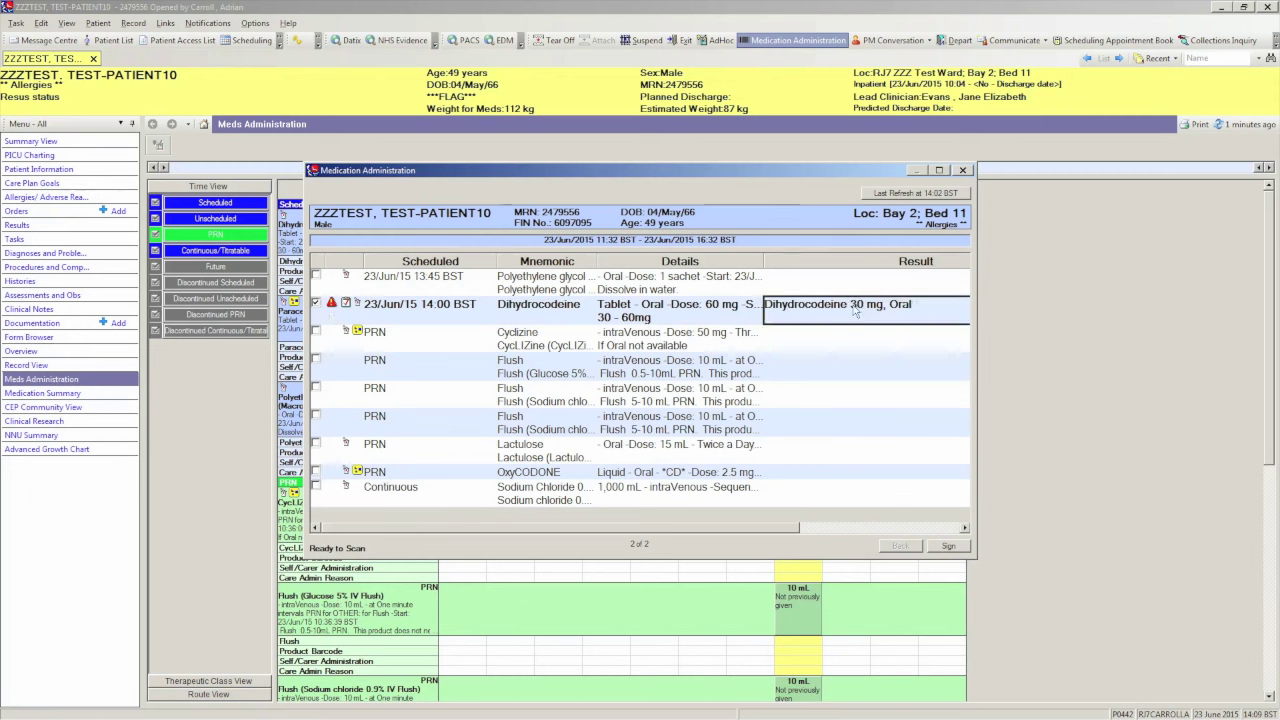
double_click(855, 313)
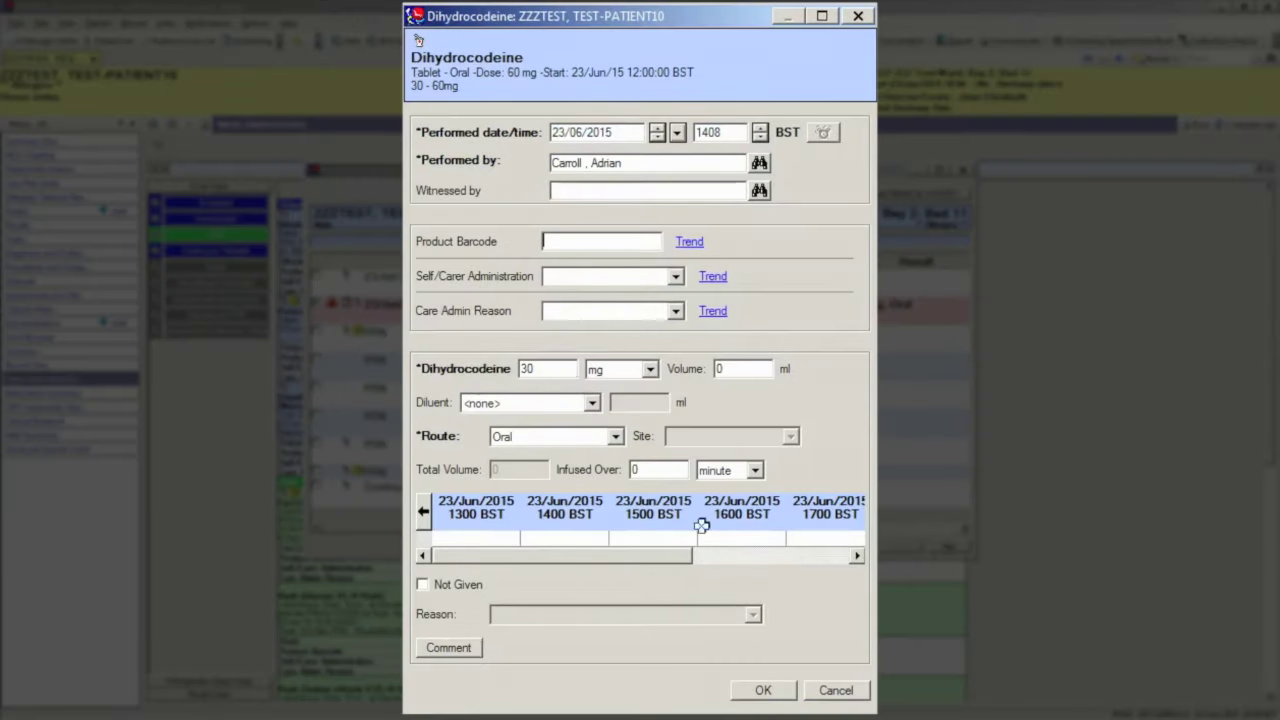
left_click(765, 690)
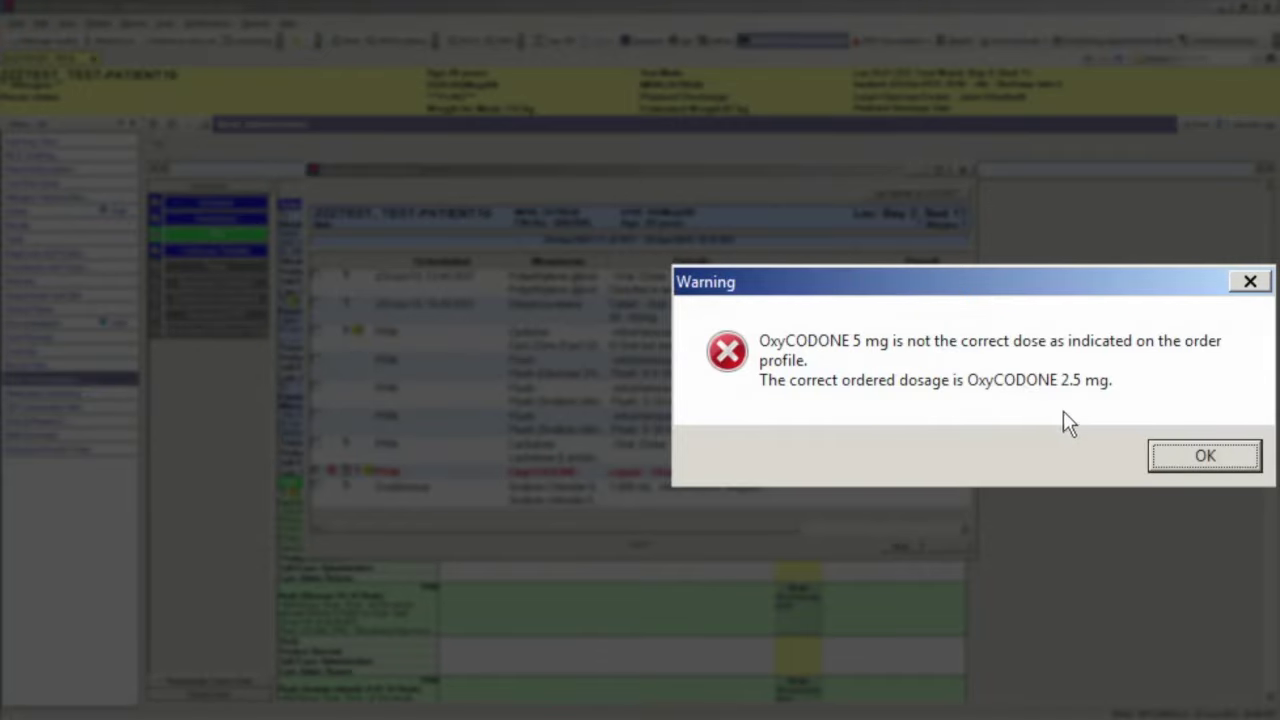
- Dismiss the wrong-dose warning and save OxyCODONE at the ordered 2.5 mg dose
key("Return")
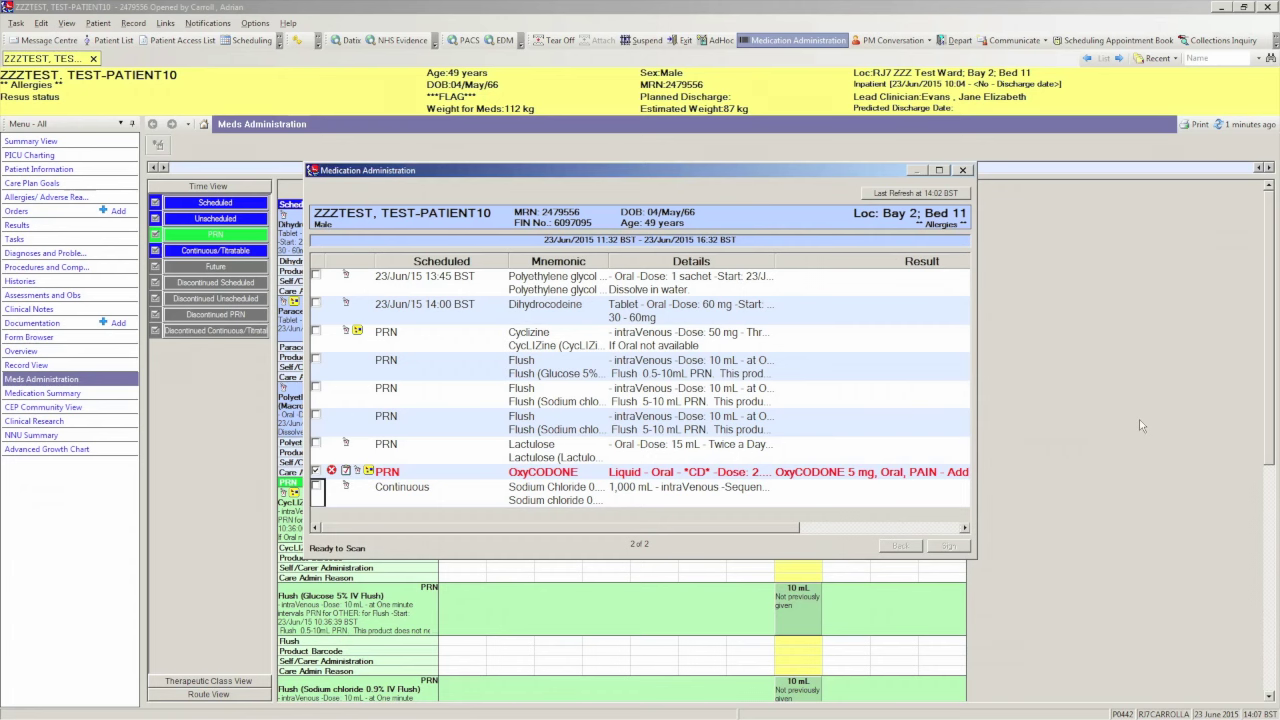
double_click(887, 474)
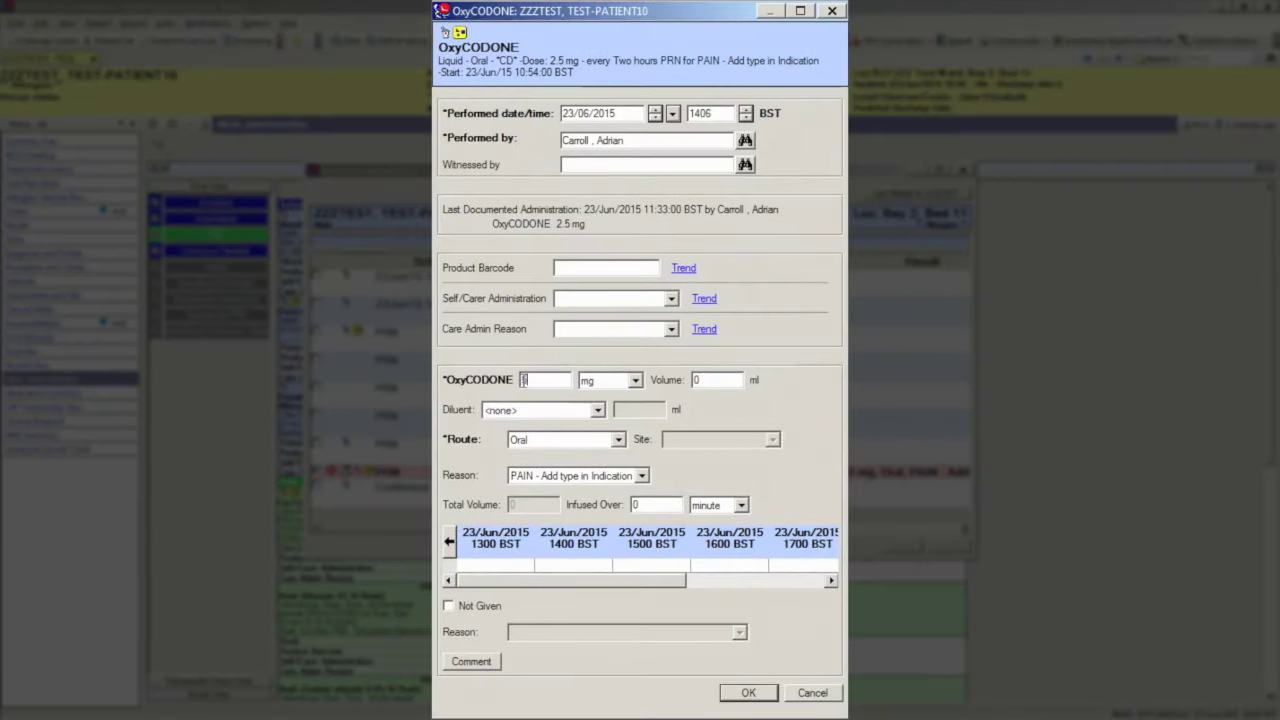
type("2.5")
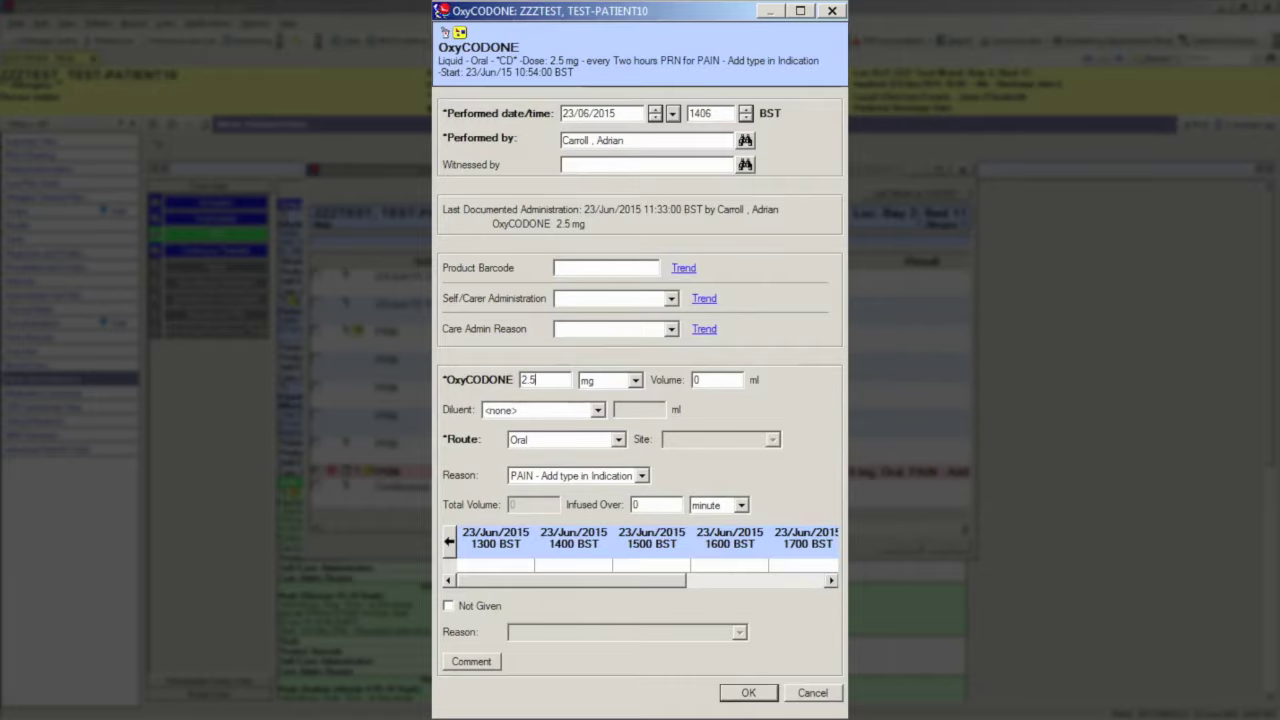
left_click(746, 694)
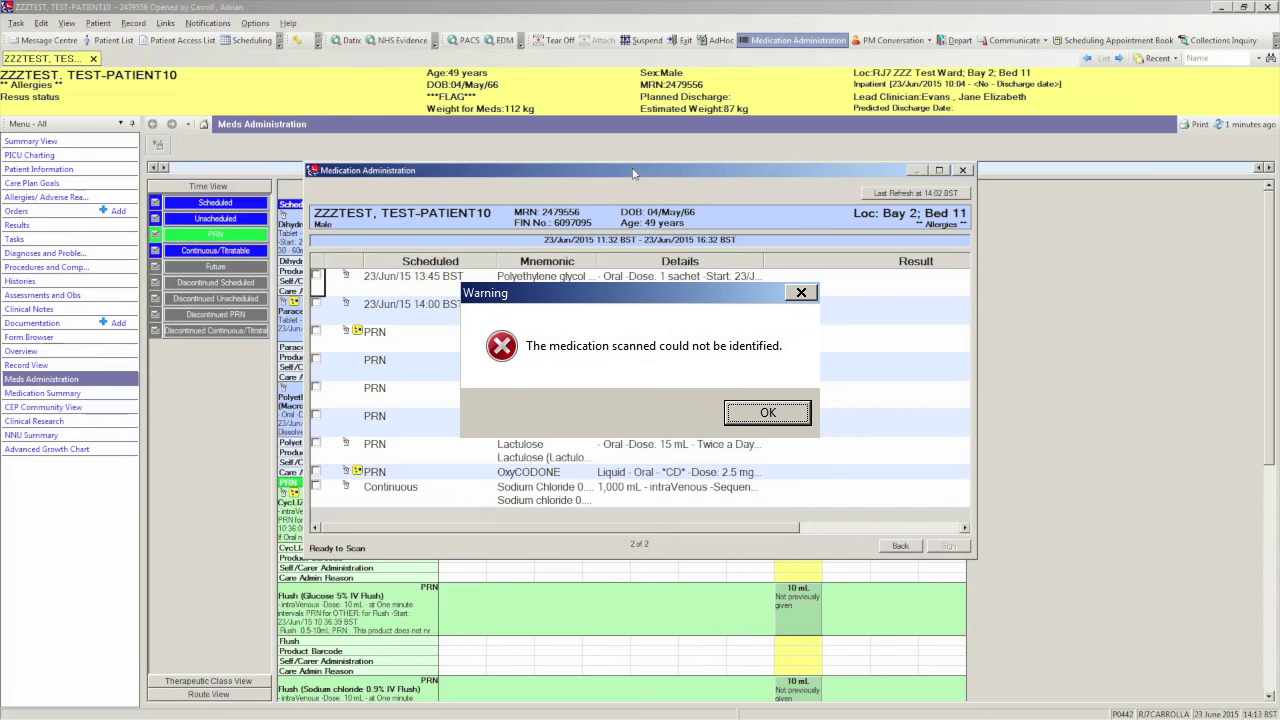
key("Return")
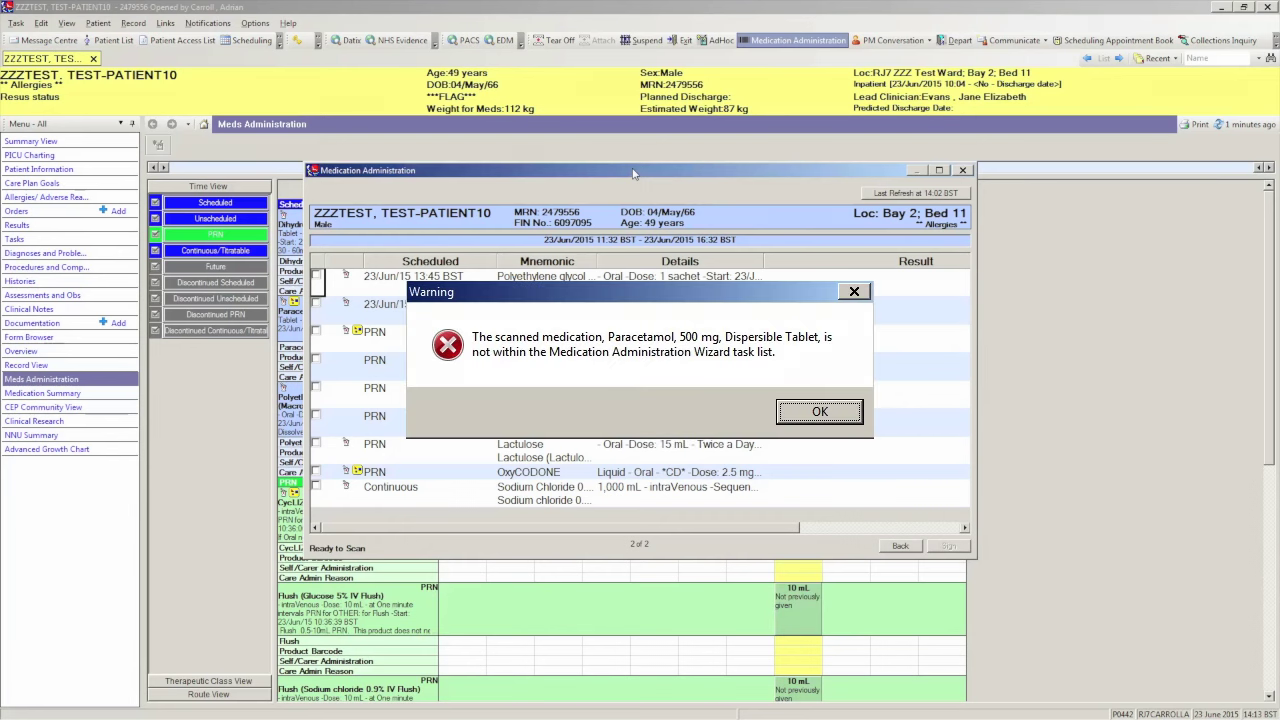
key("Return")
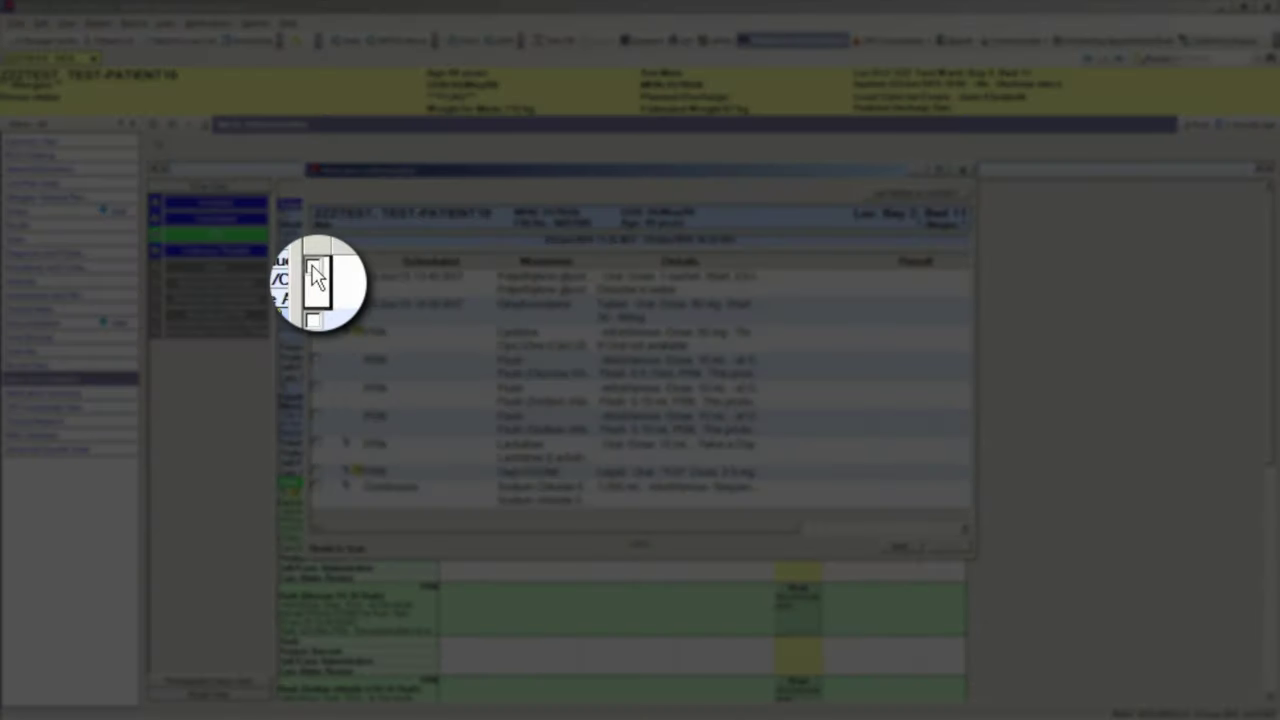
- Select the Polyethylene glycol task and chart it without a scan
left_click(315, 277)
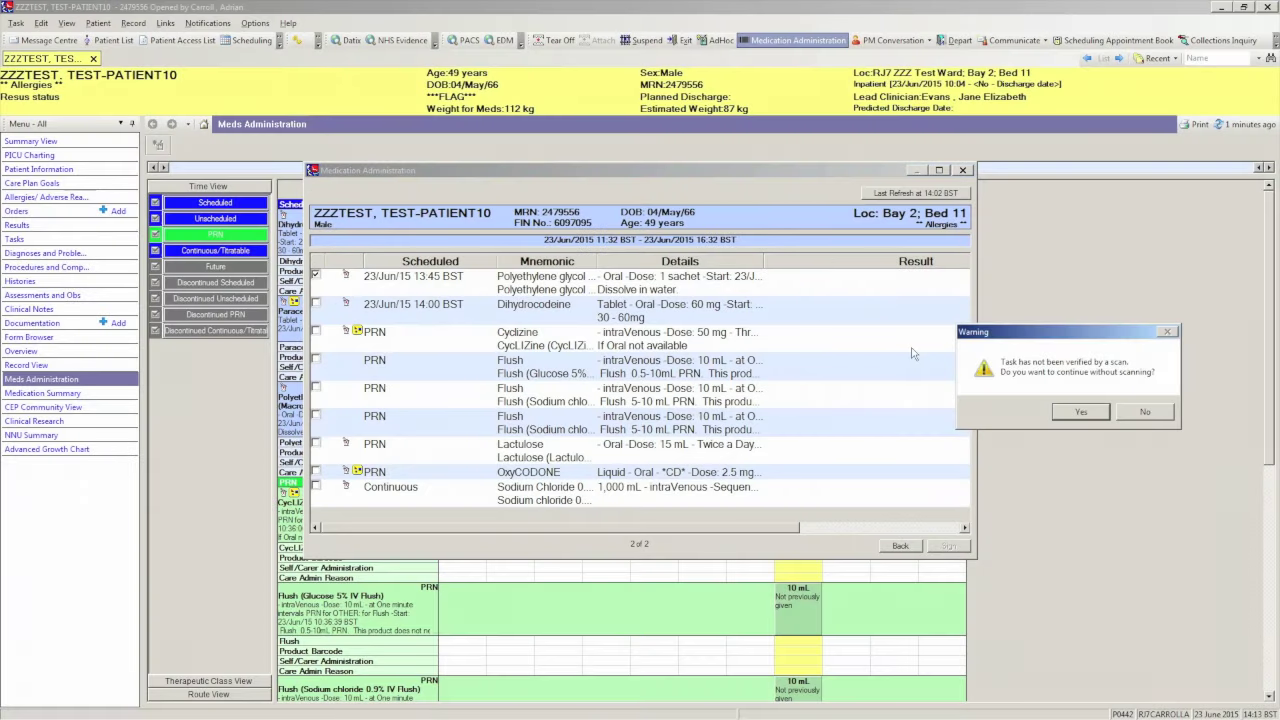
left_click(1080, 416)
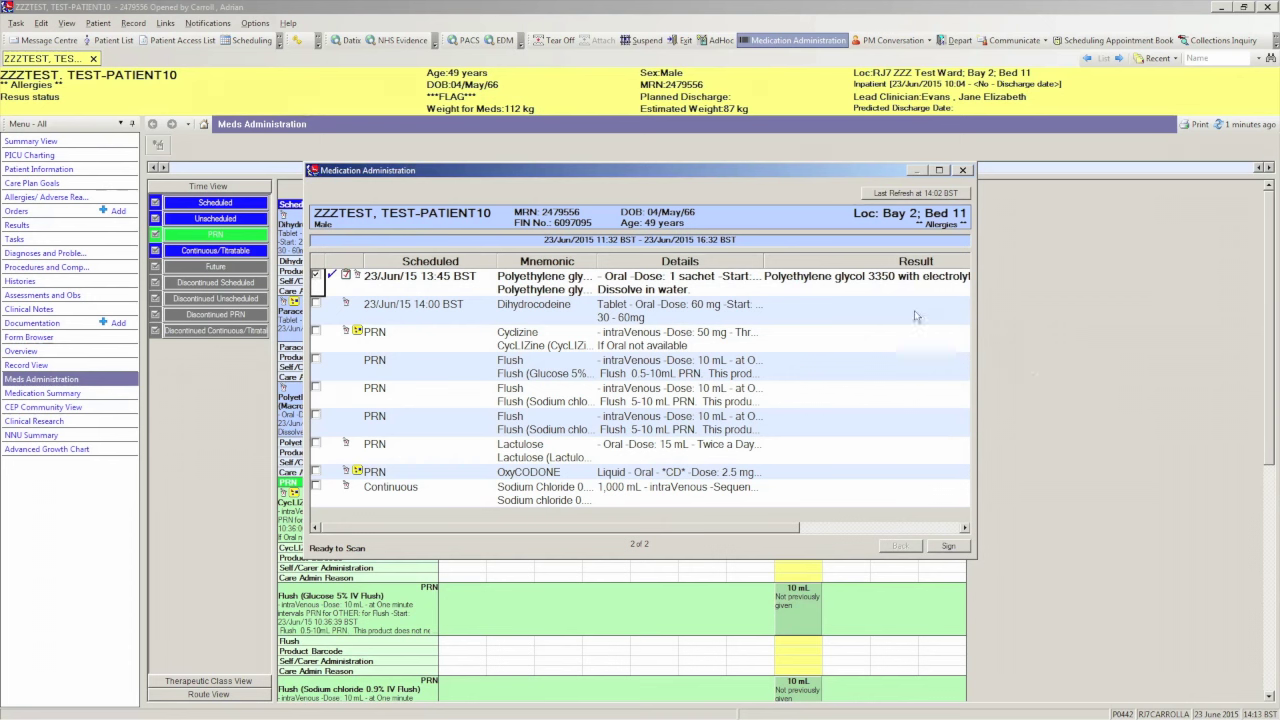
left_click(858, 284)
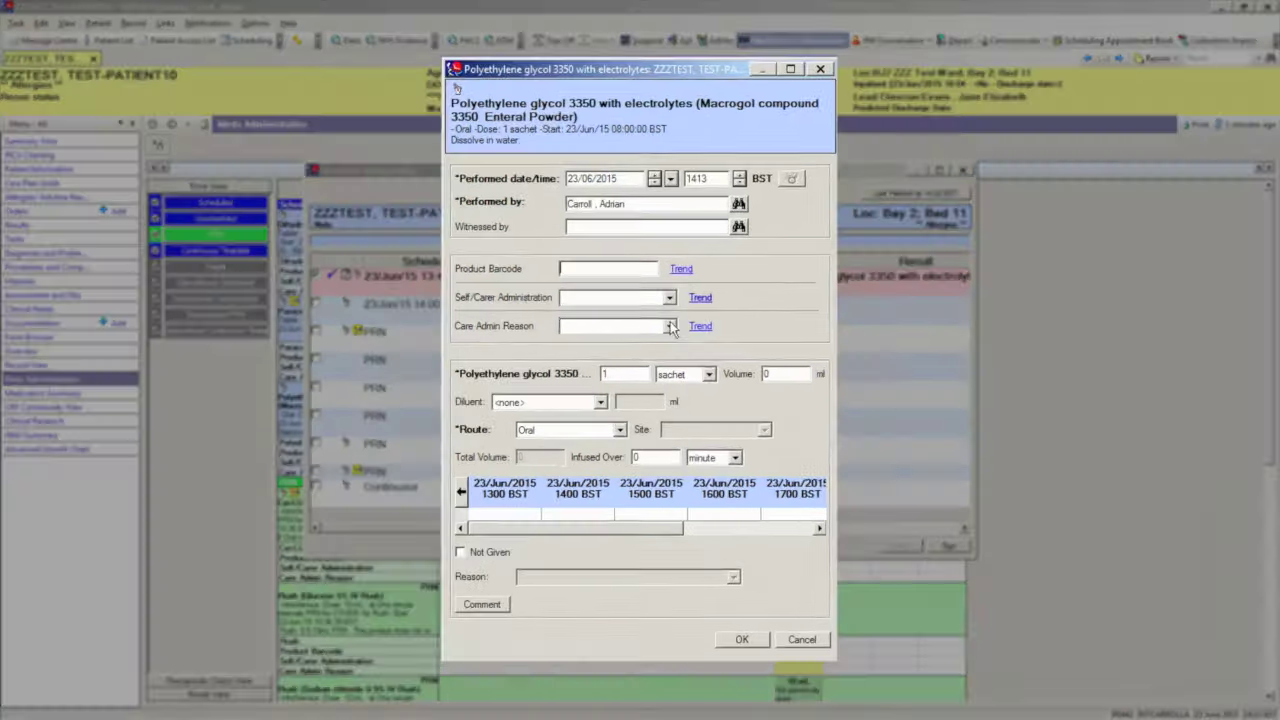
left_click(670, 326)
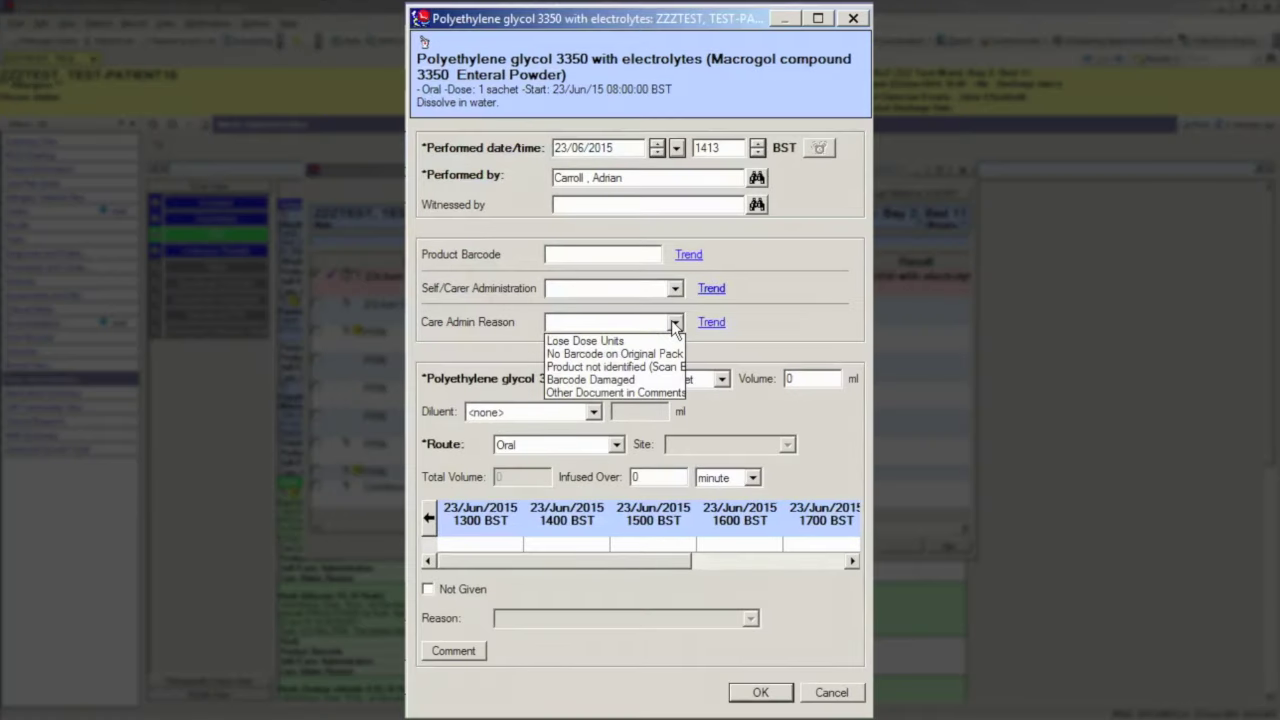
left_click(650, 367)
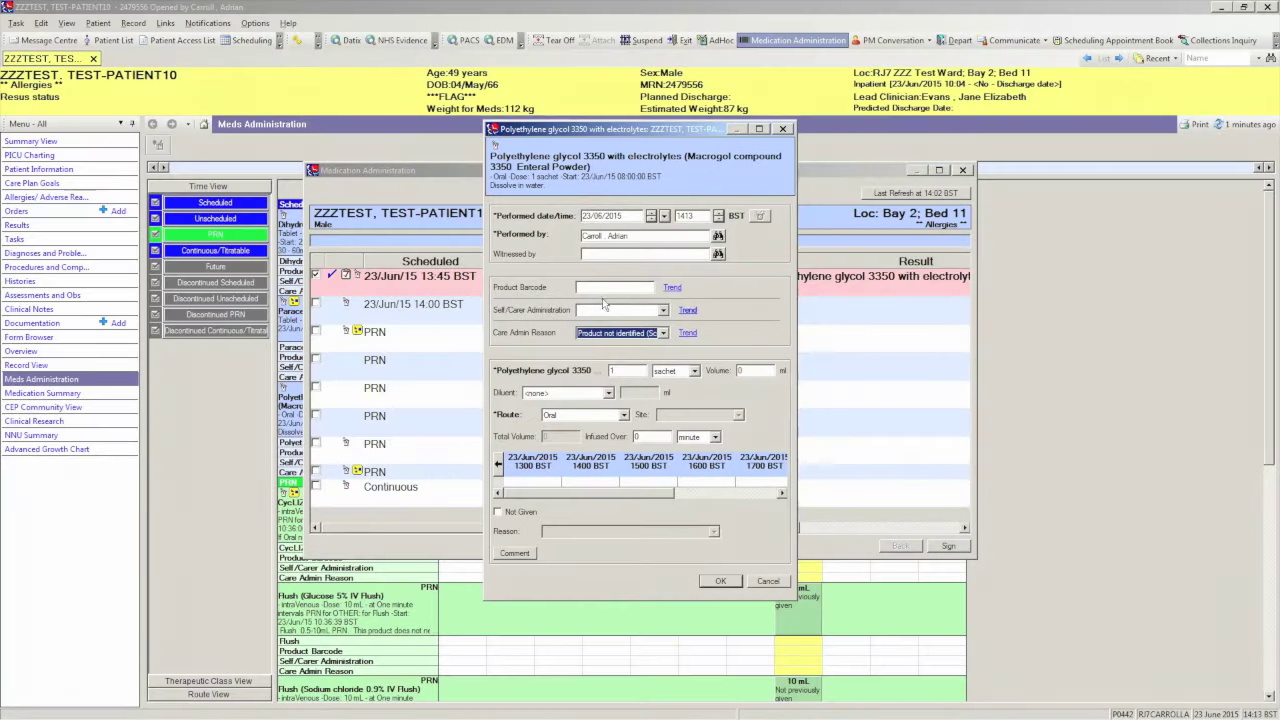
left_click(596, 289)
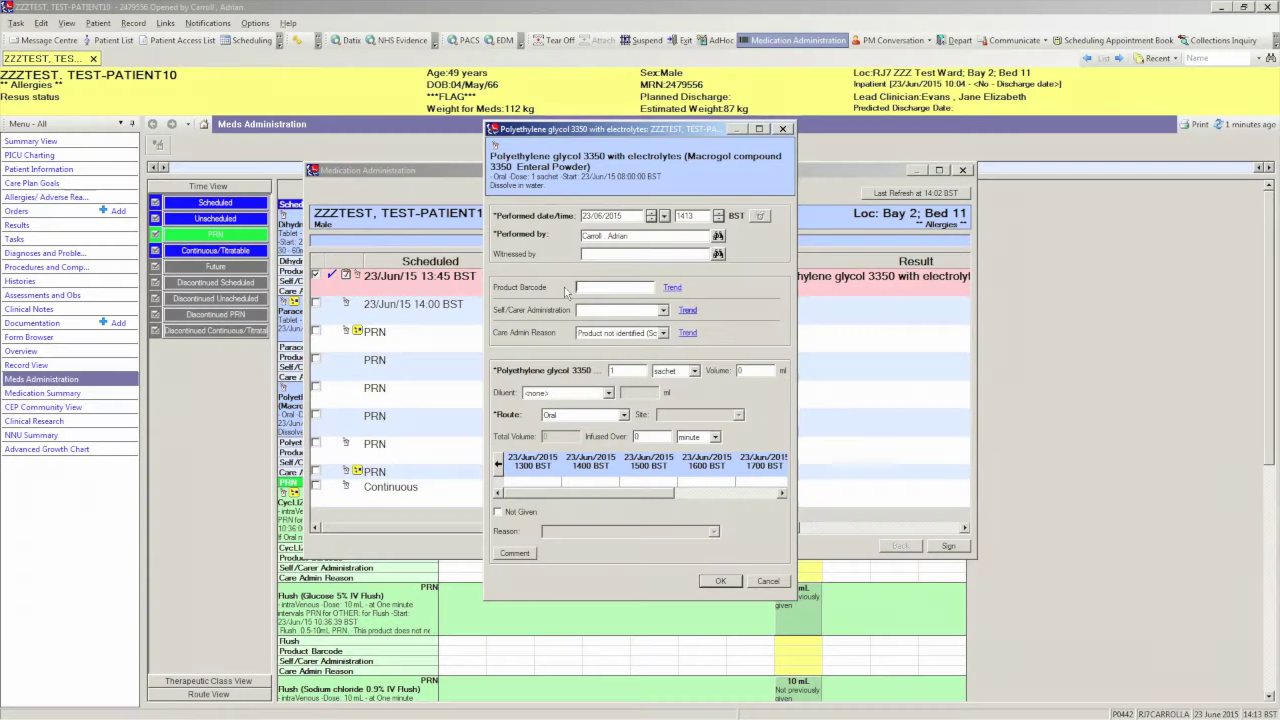
type("5012727906669")
key("Tab")
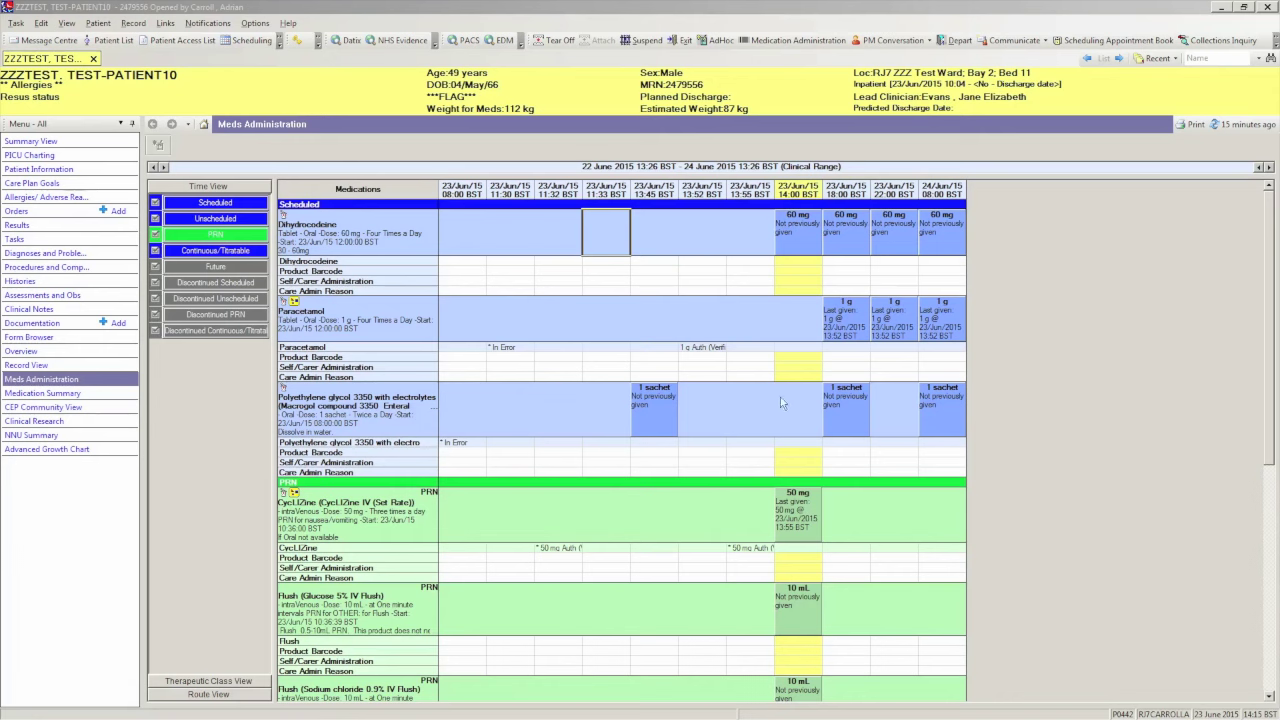
- Record the 13:45 Polyethylene glycol sachet dose as Not Done and sign it
right_click(652, 406)
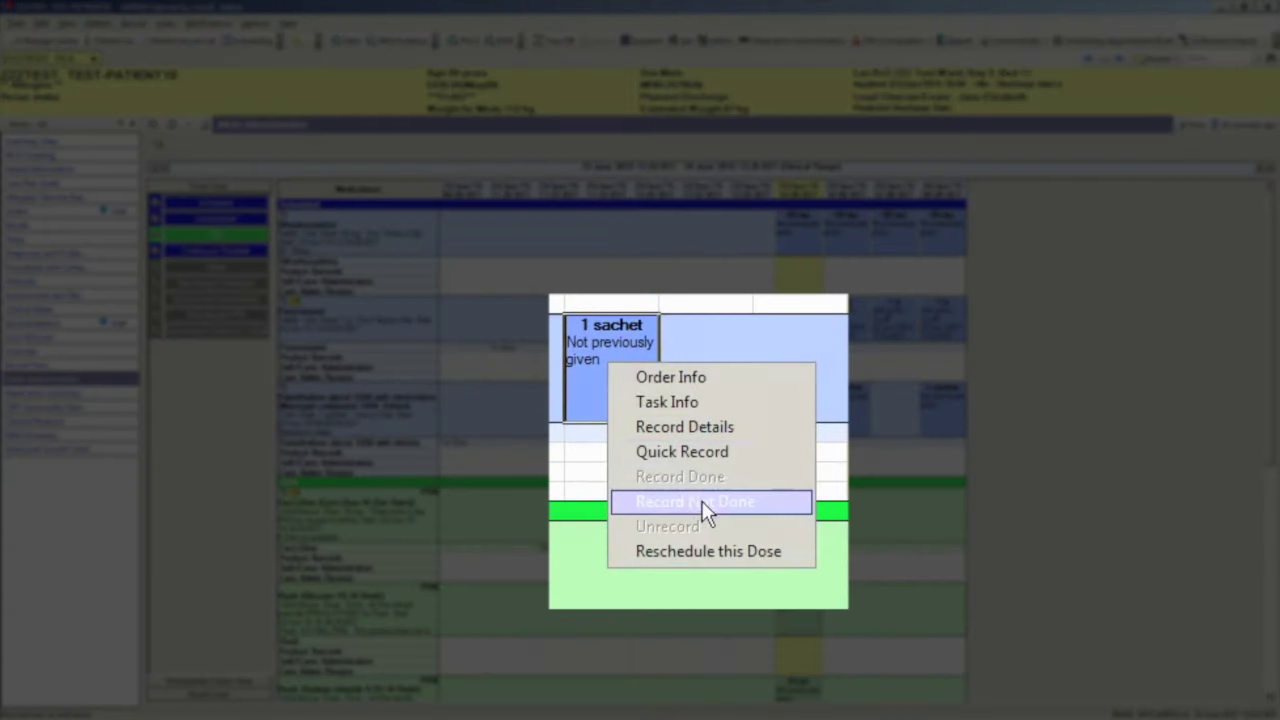
left_click(693, 476)
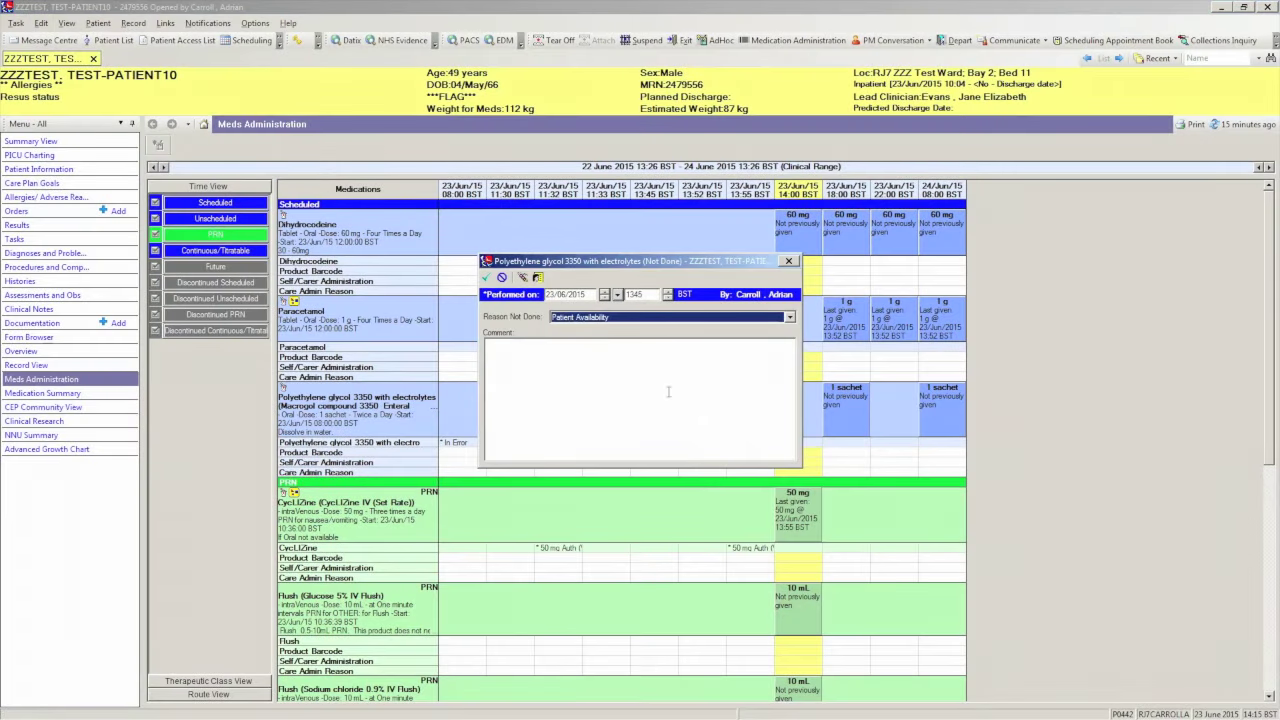
left_click(486, 278)
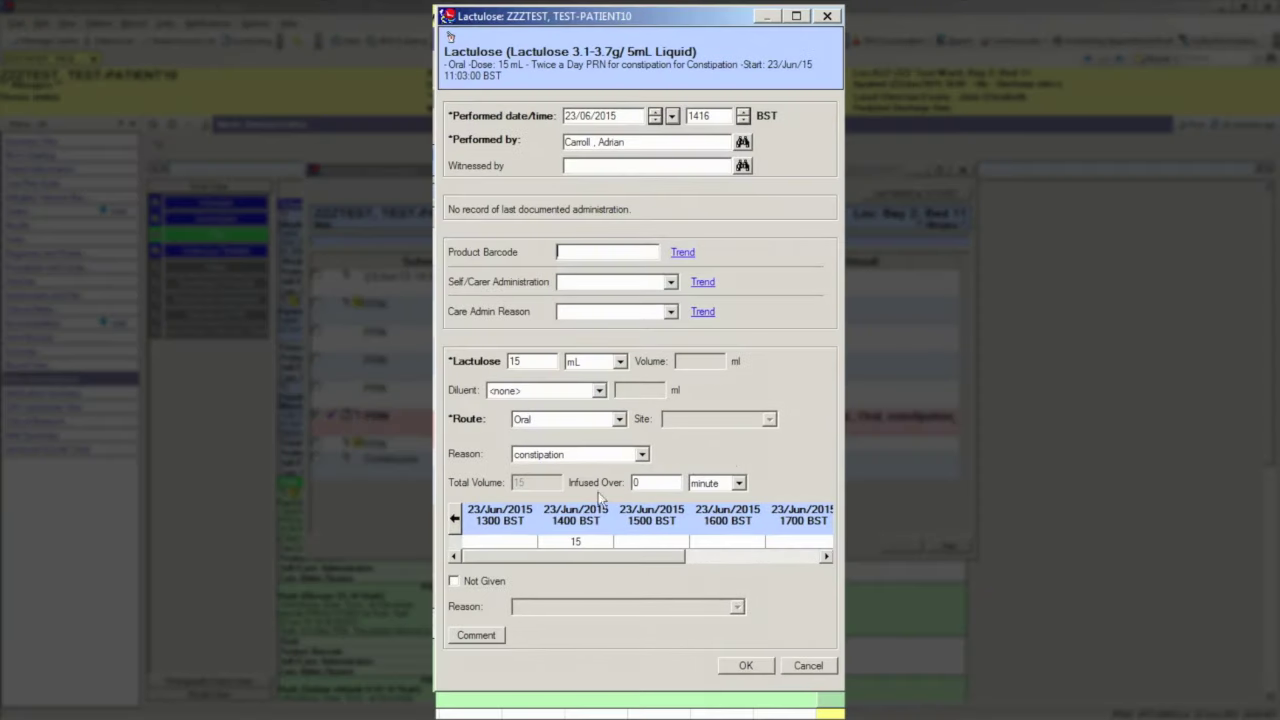
- Record Lactulose as Not Given with reason Patient Requested, then view the 21–23 June 2015 Medication Summary
left_click(455, 580)
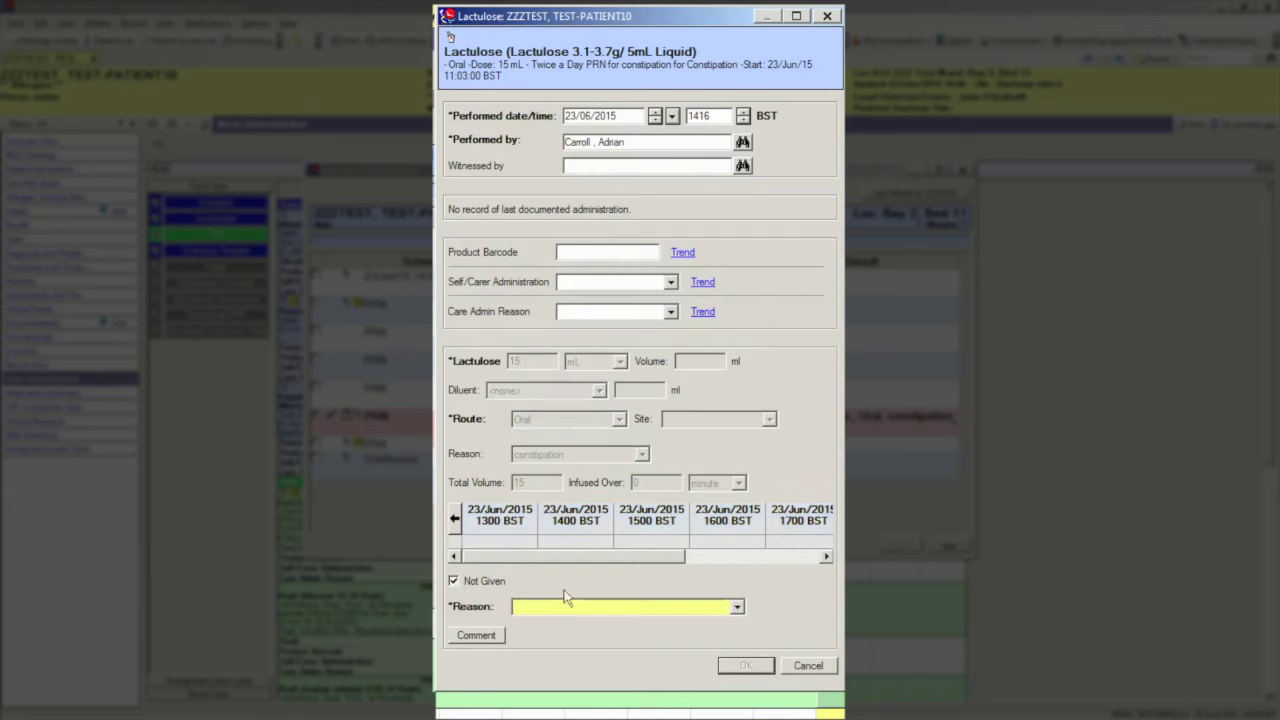
left_click(737, 608)
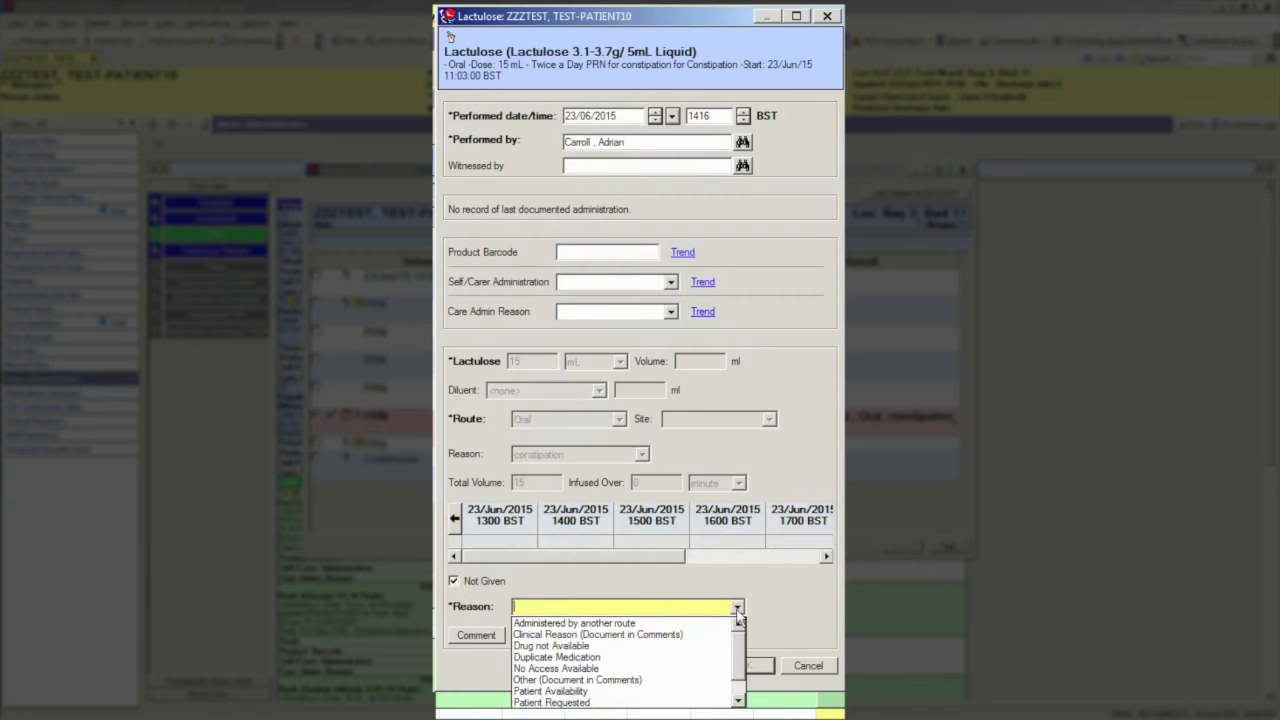
left_click(640, 703)
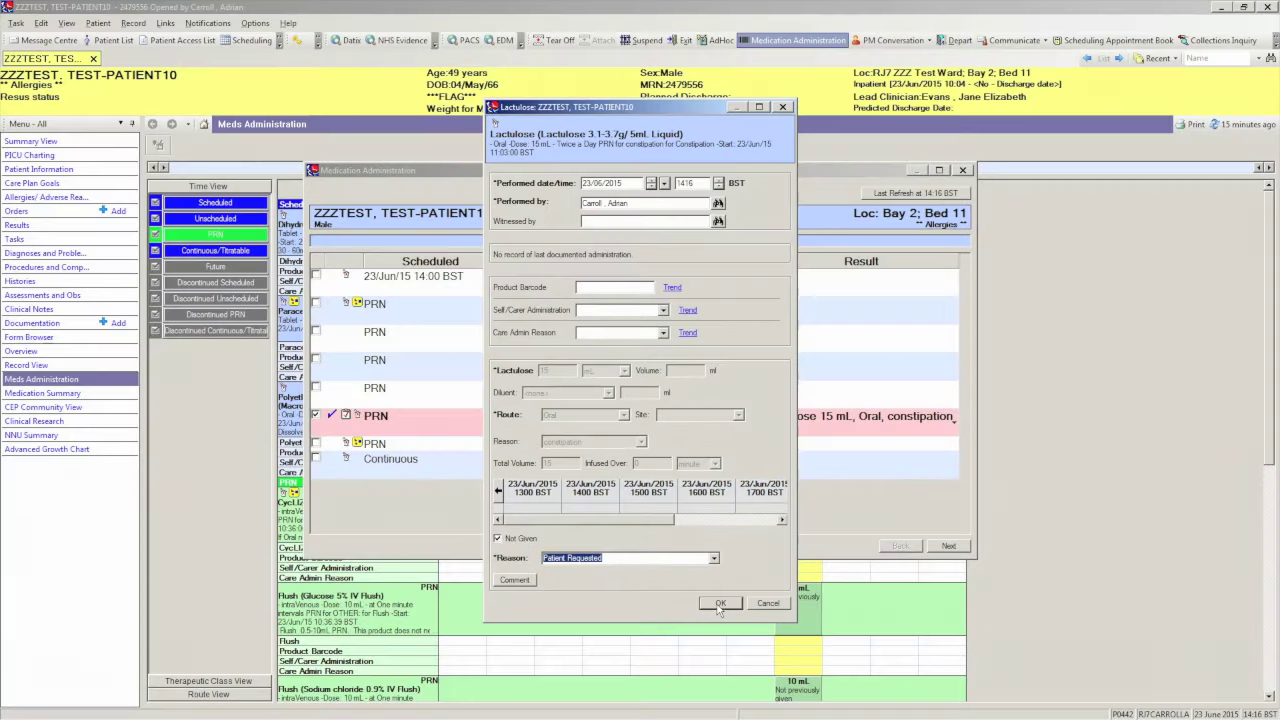
left_click(719, 604)
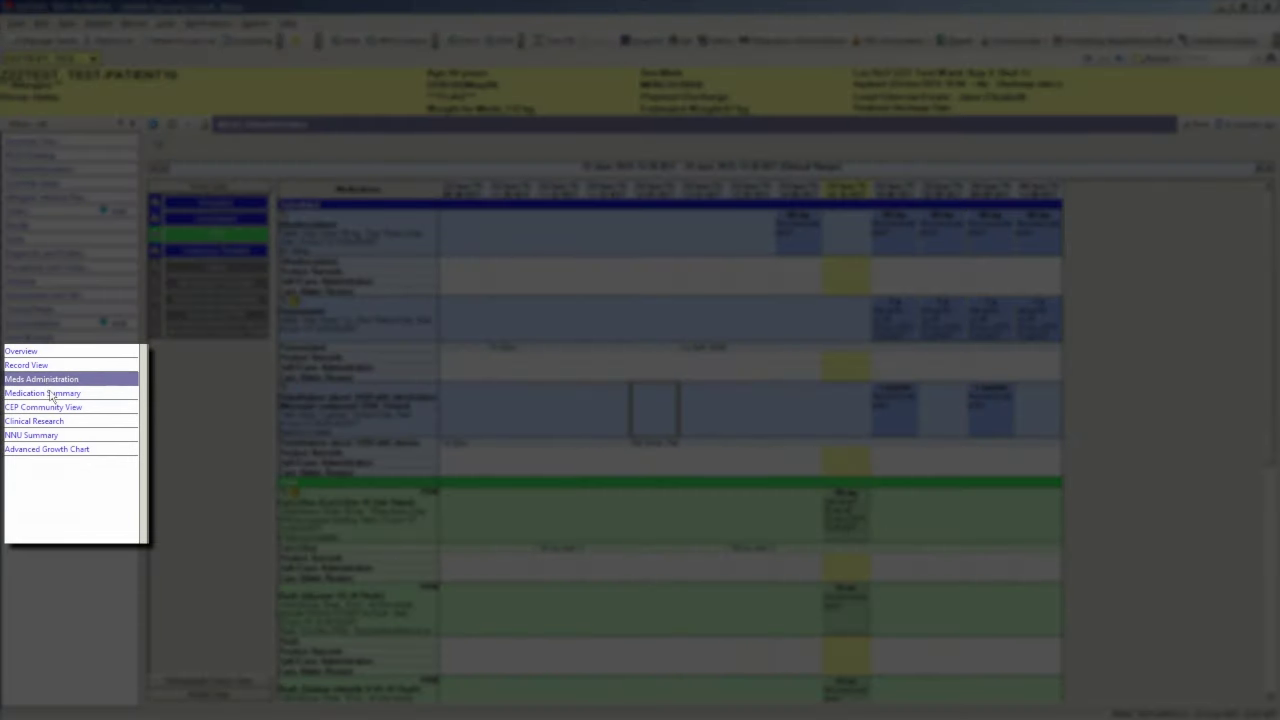
left_click(50, 395)
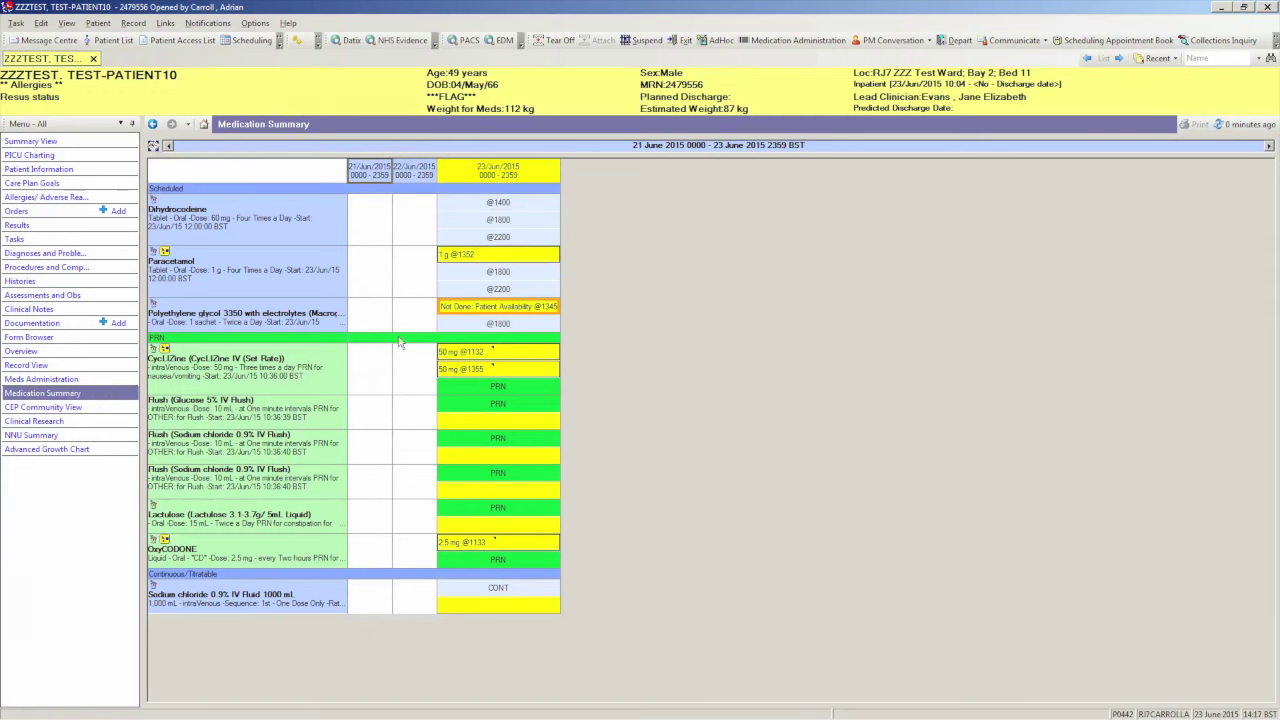